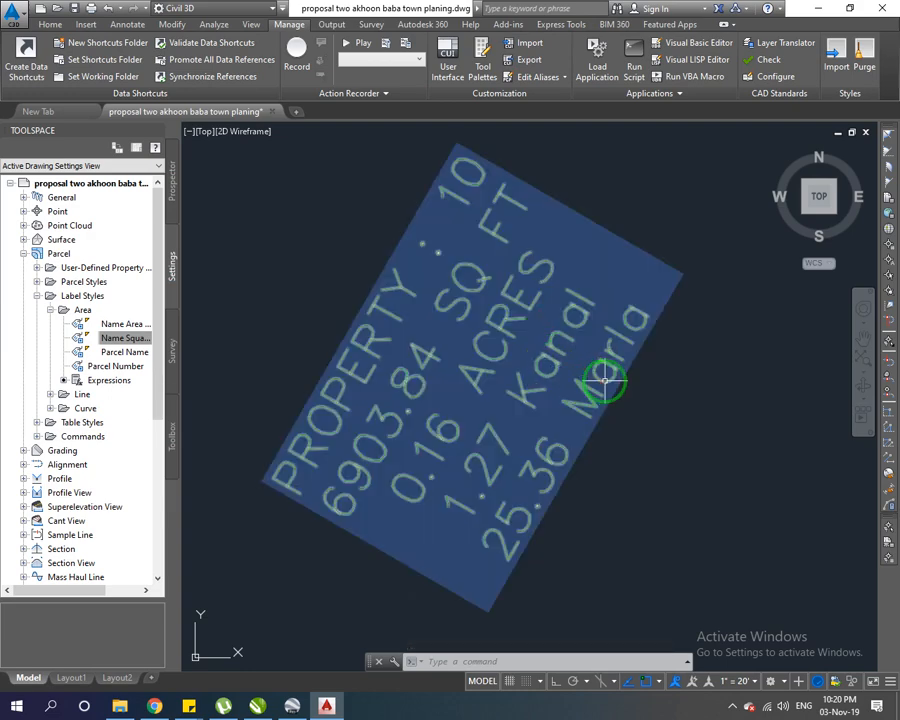
Step: Expand the area label styles for parcels in the drawing settings
scroll(645, 440, "down", 3)
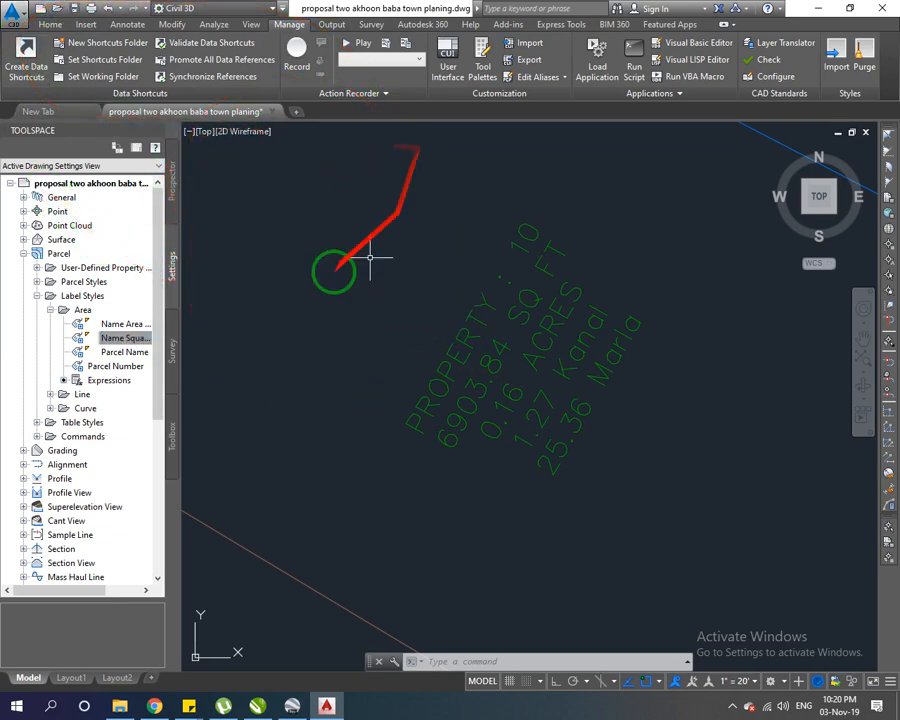
left_click(173, 195)
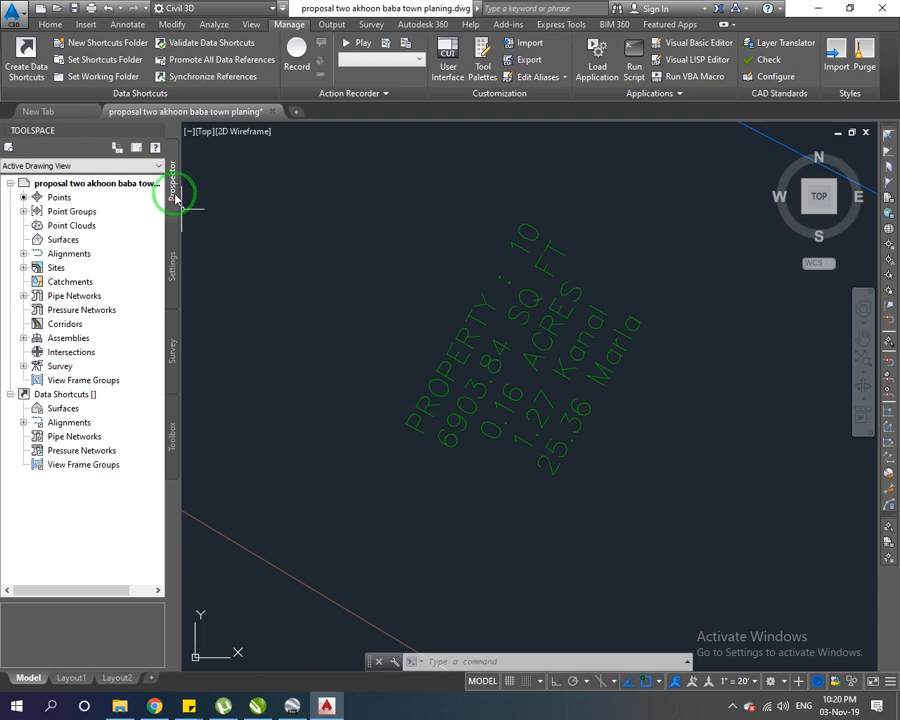
left_click(173, 265)
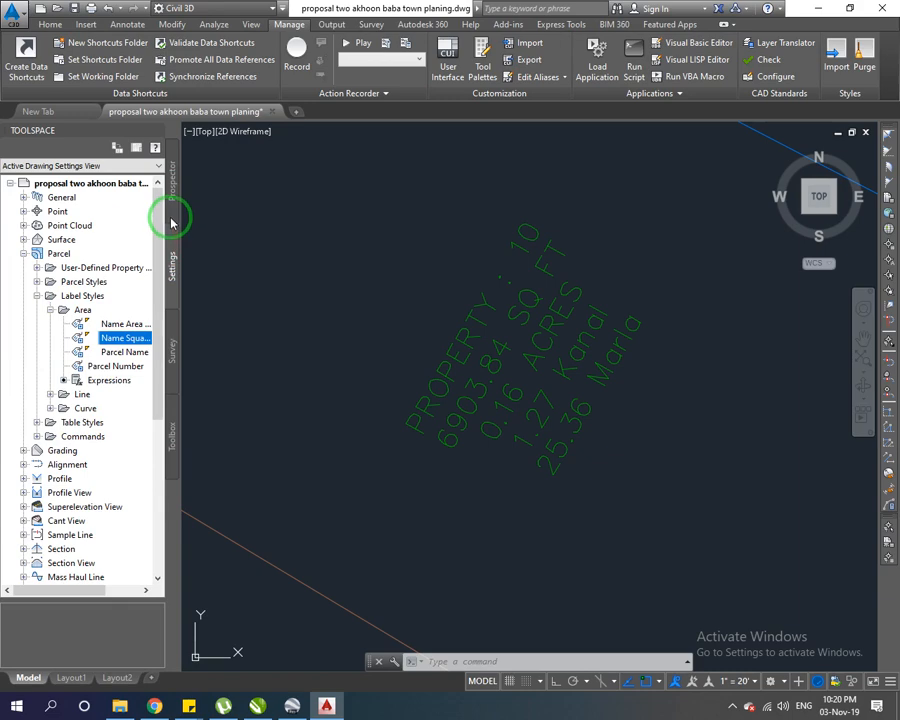
left_click(36, 296)
left_click(24, 254)
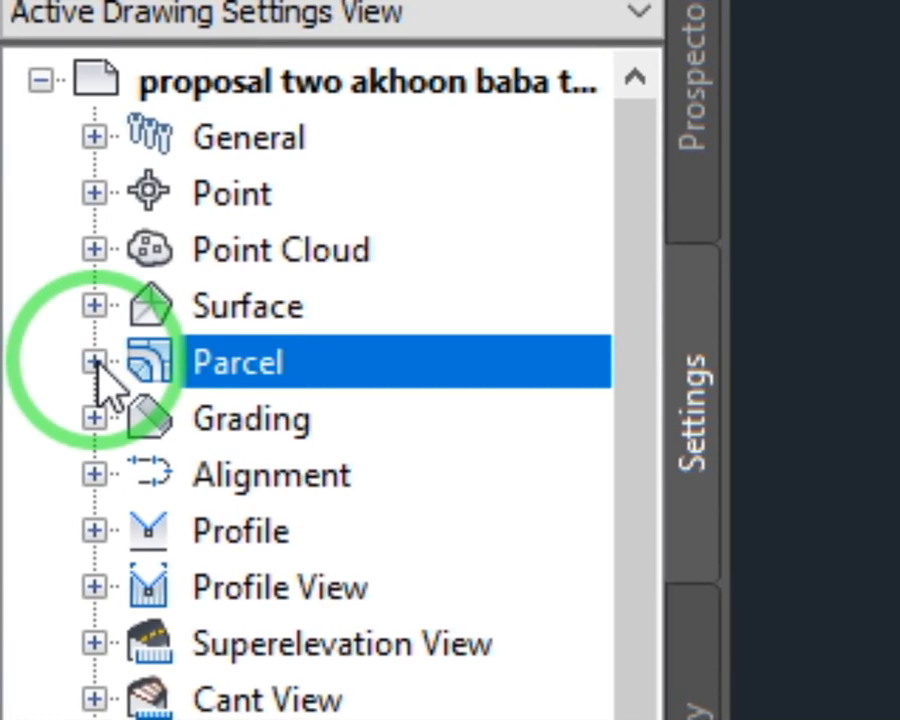
left_click(94, 363)
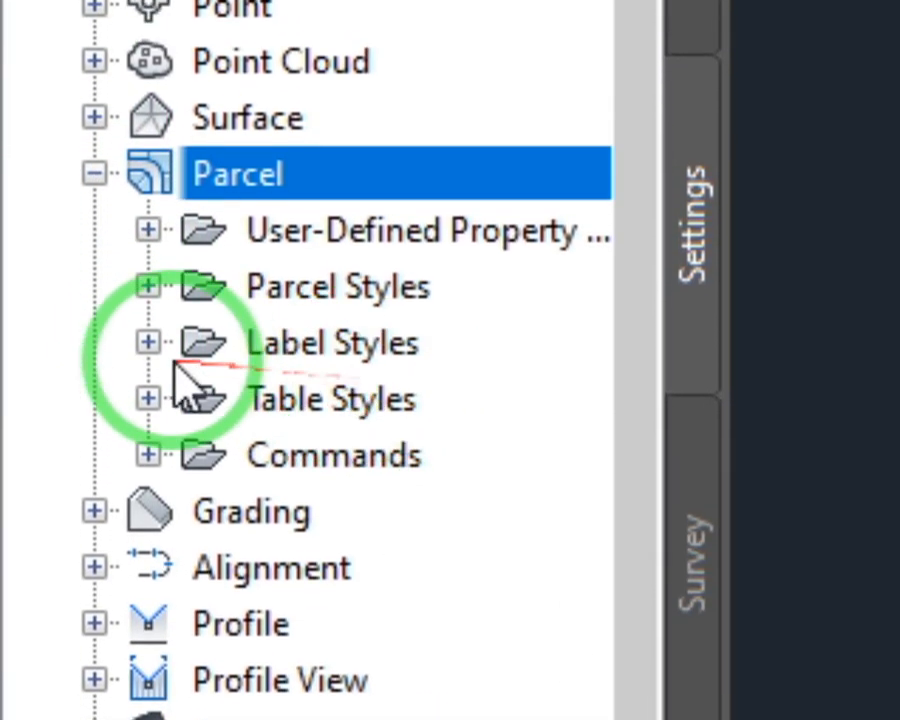
left_click(148, 309)
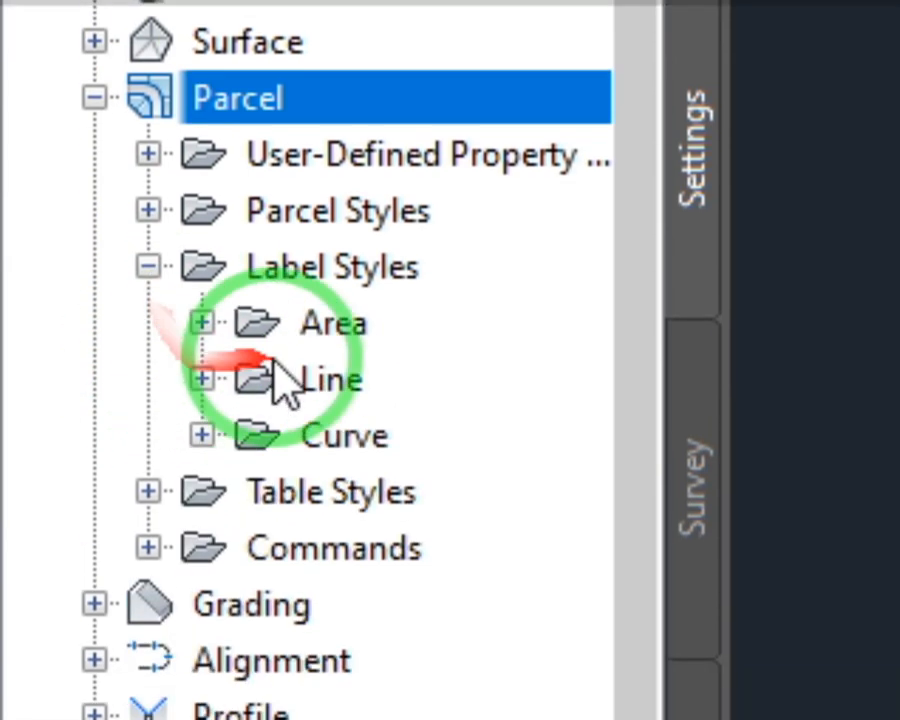
left_click(201, 340)
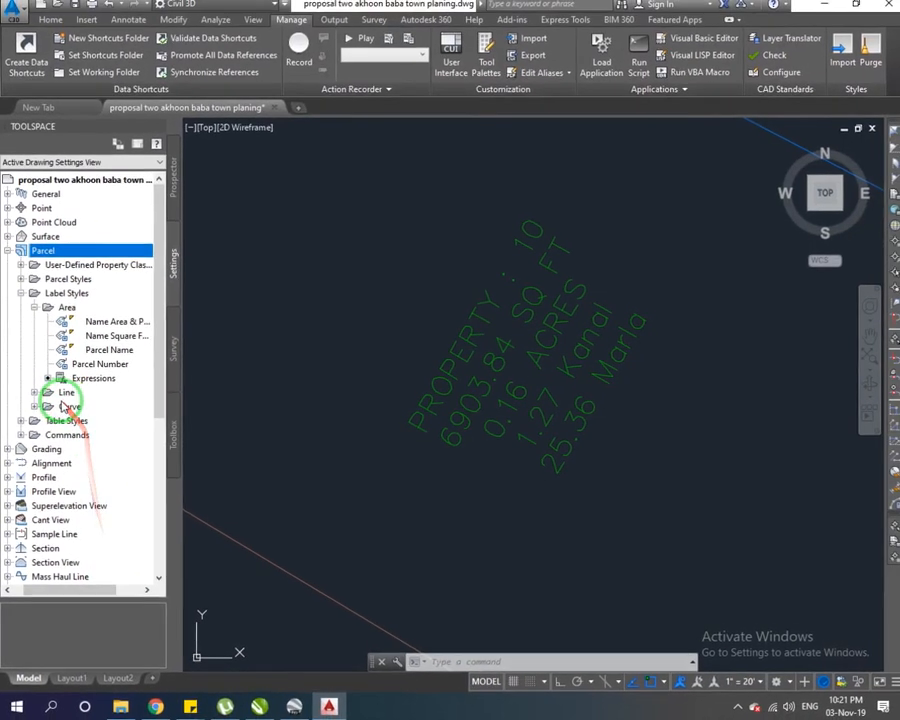
Step: Look through the existing parcel area label styles, from Name Area & Perimeter to Parcel Number
left_click(105, 322)
left_click(108, 336)
left_click(110, 350)
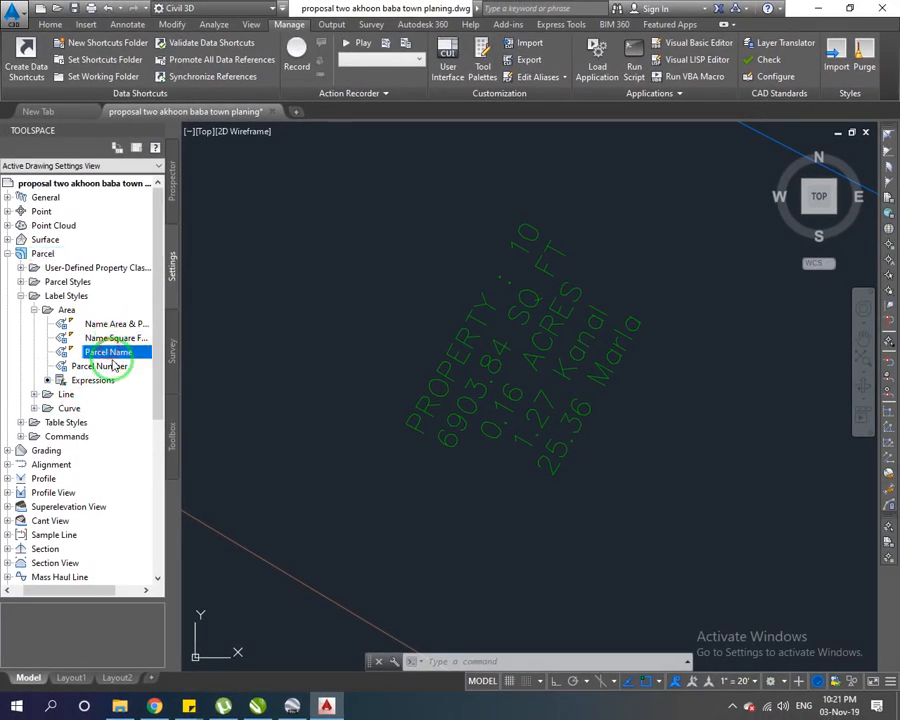
left_click(115, 366)
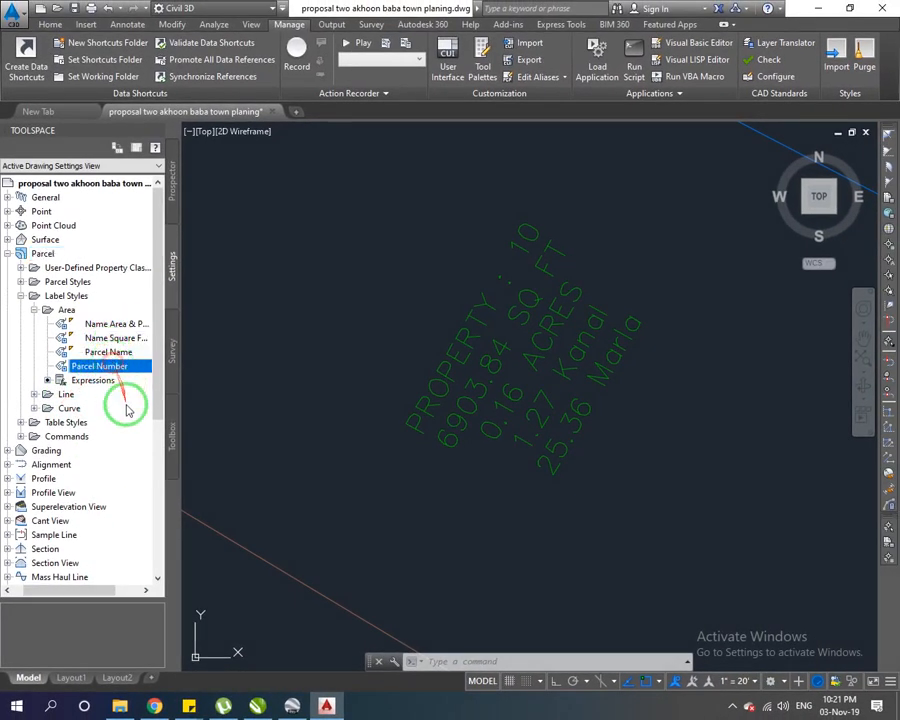
left_click_drag(110, 588, 122, 595)
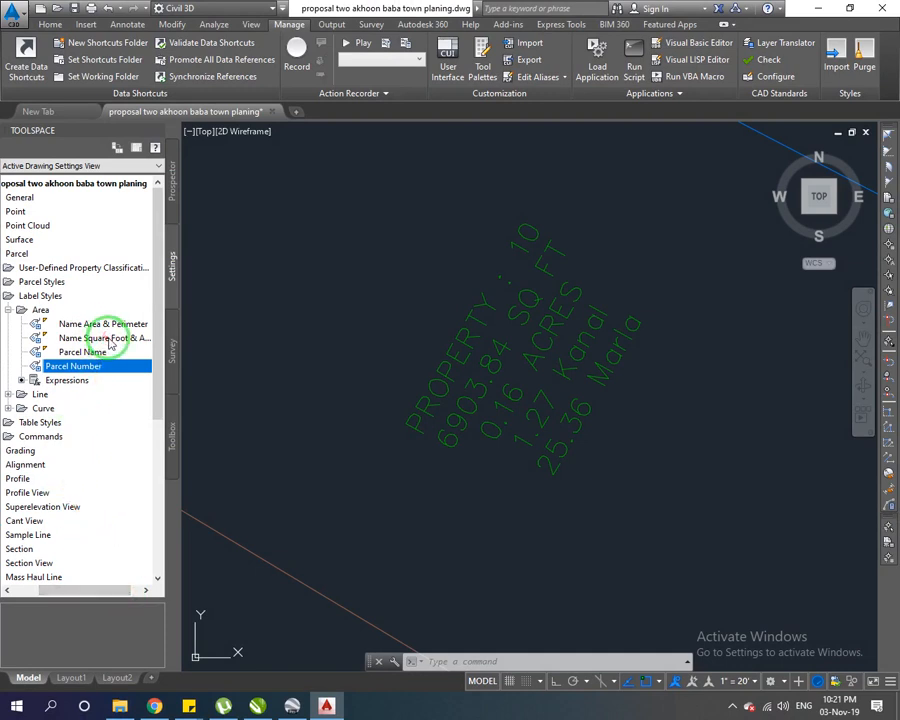
mouse_move(70, 326)
left_mouse_down()
mouse_move(56, 336)
mouse_move(364, 340)
mouse_move(607, 378)
mouse_move(327, 386)
mouse_move(93, 356)
left_mouse_up()
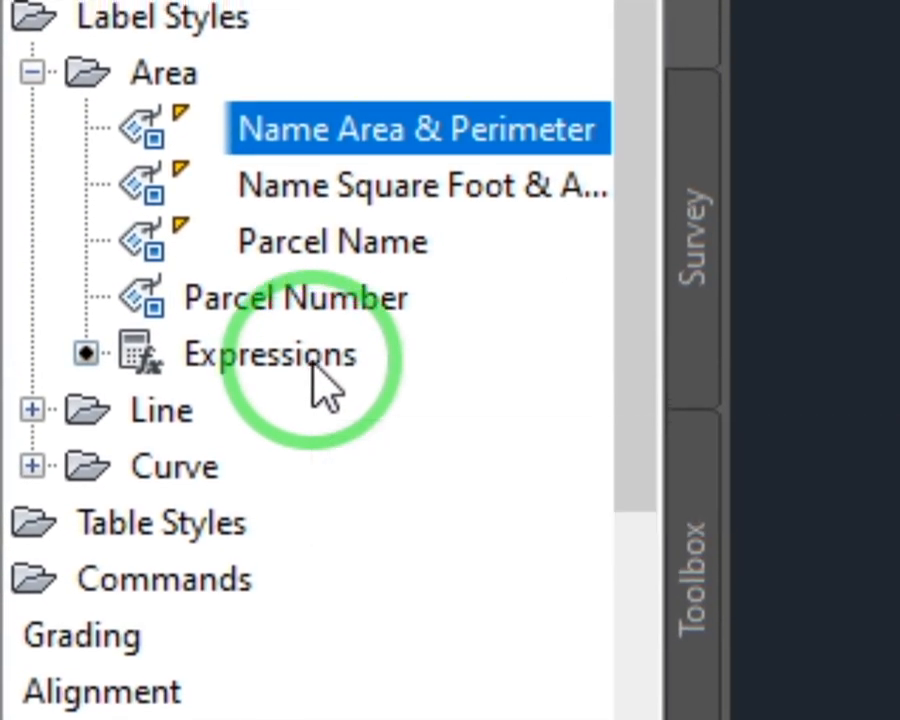
Step: Start a new parcel area label expression named Jrib with the description "Area in Jrib"
left_click(318, 368)
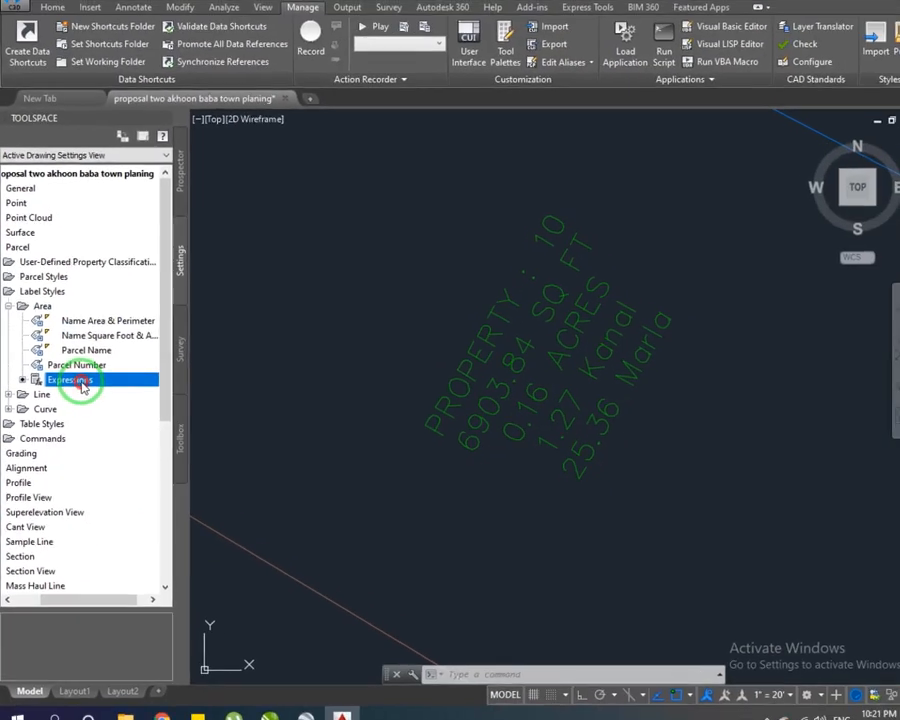
right_click(318, 368)
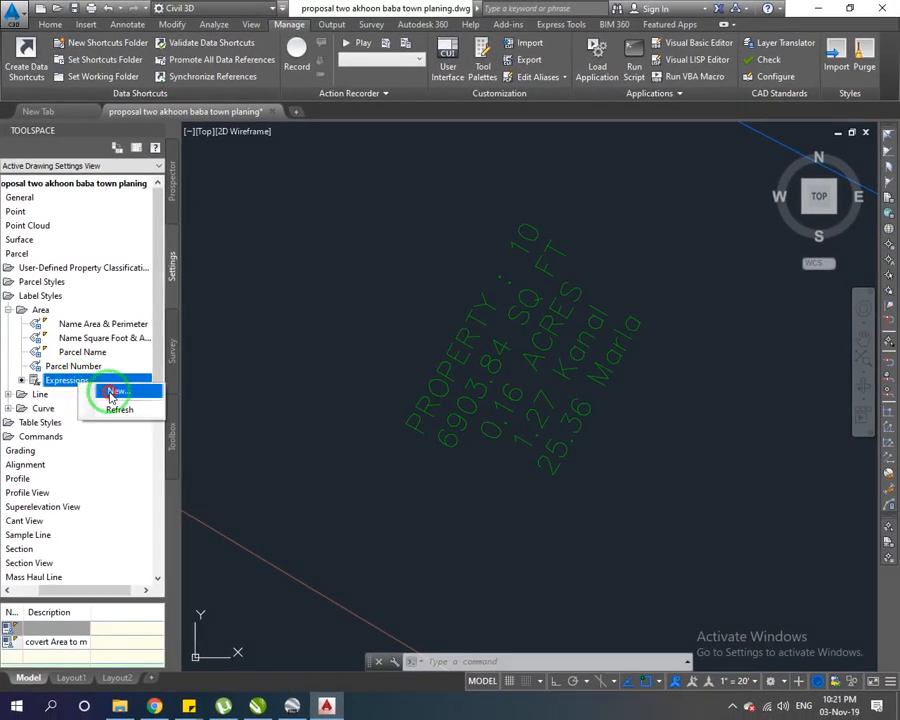
left_click(112, 394)
left_click(347, 232)
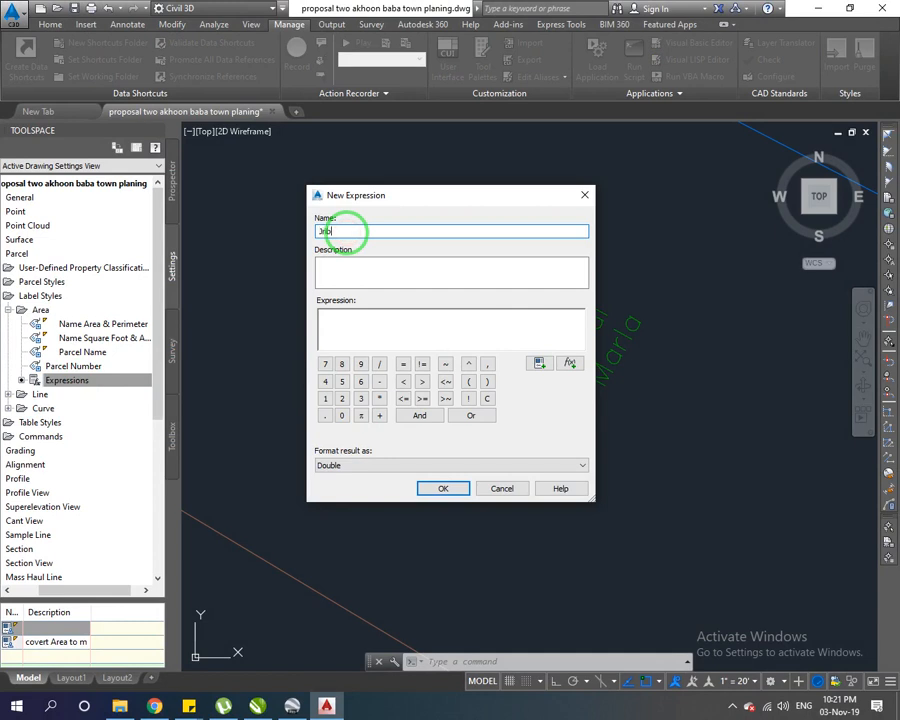
left_click(397, 267)
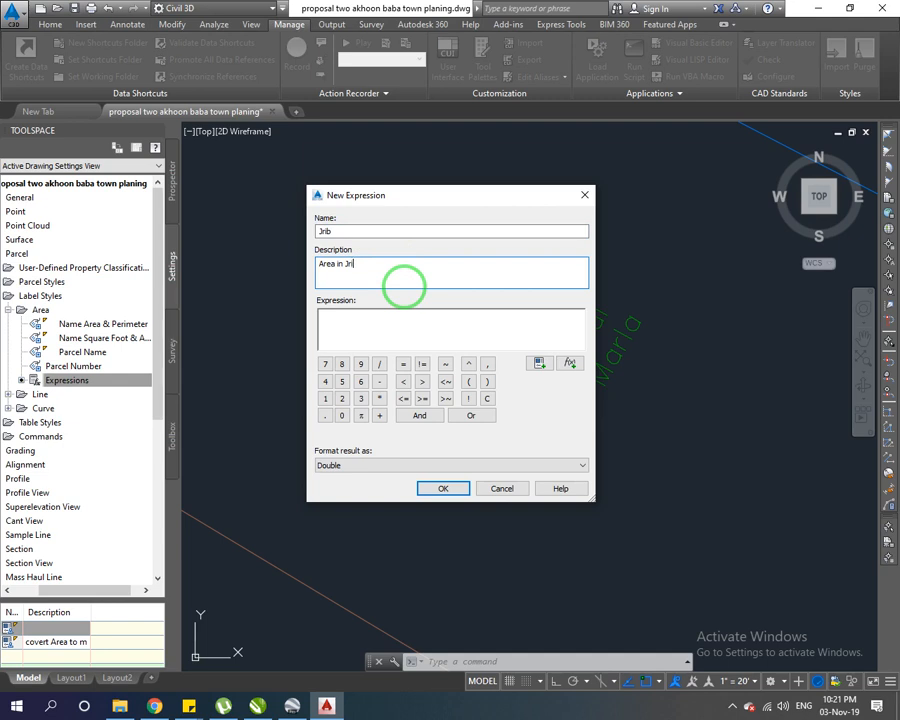
Step: Define the expression as {Parcel Area}/21780, correct its name to Jerib, and save it
left_click(404, 325)
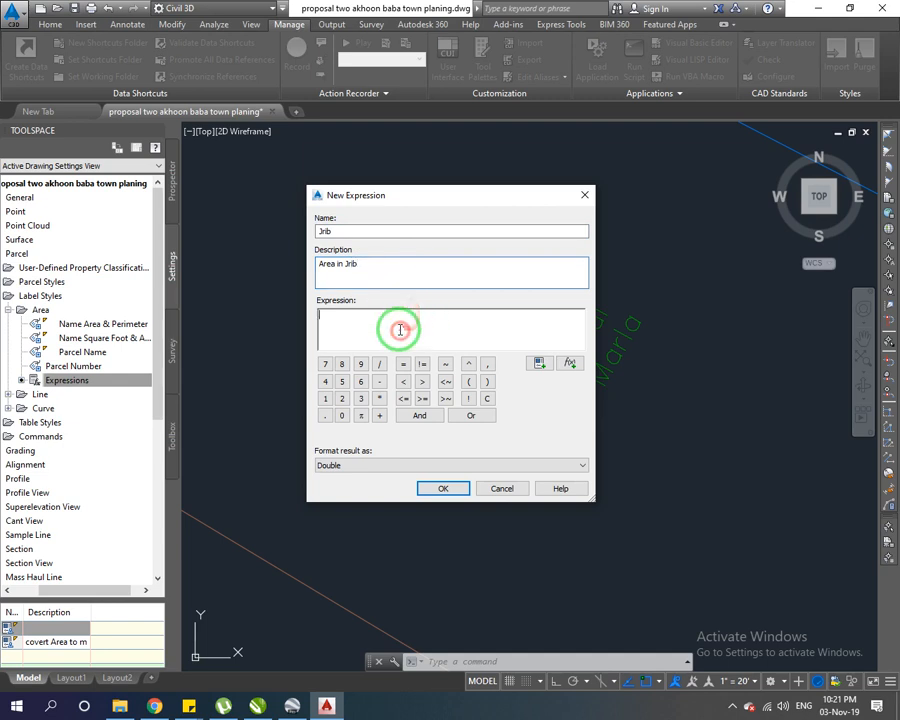
left_click(539, 364)
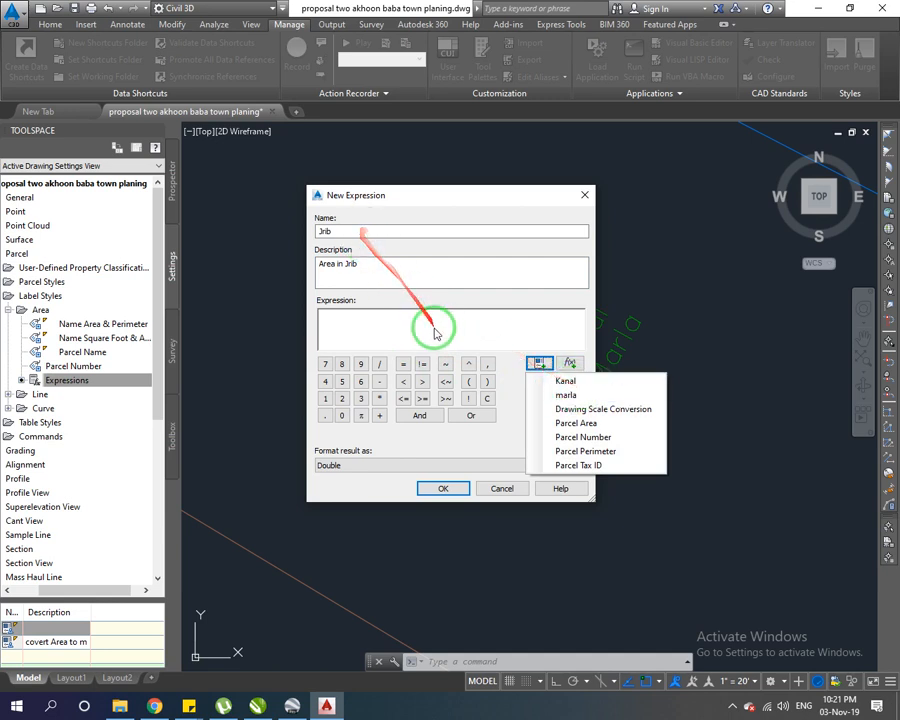
left_click(388, 316)
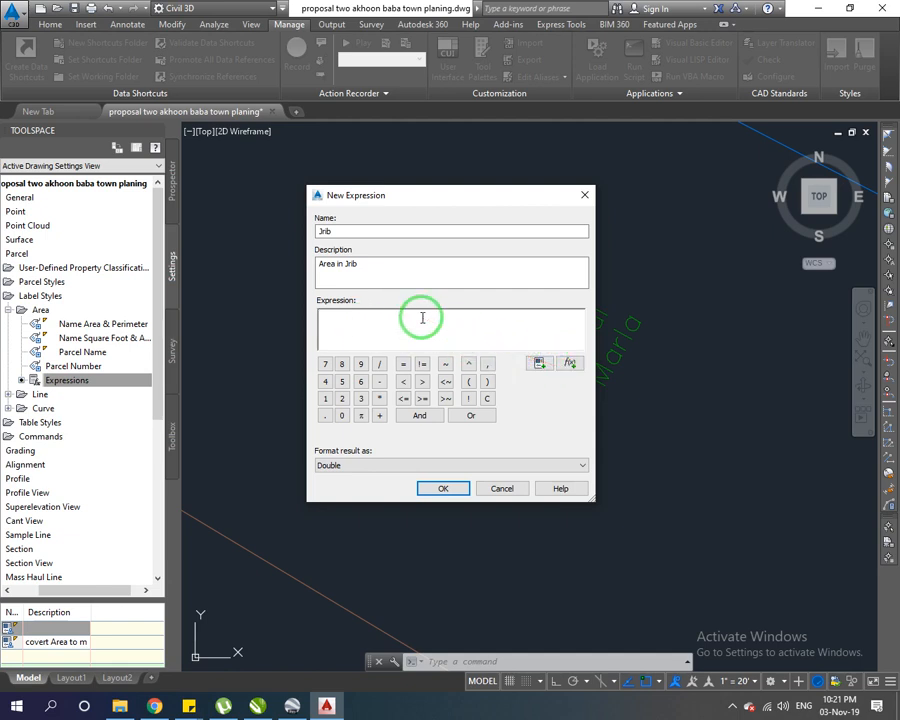
left_click(538, 364)
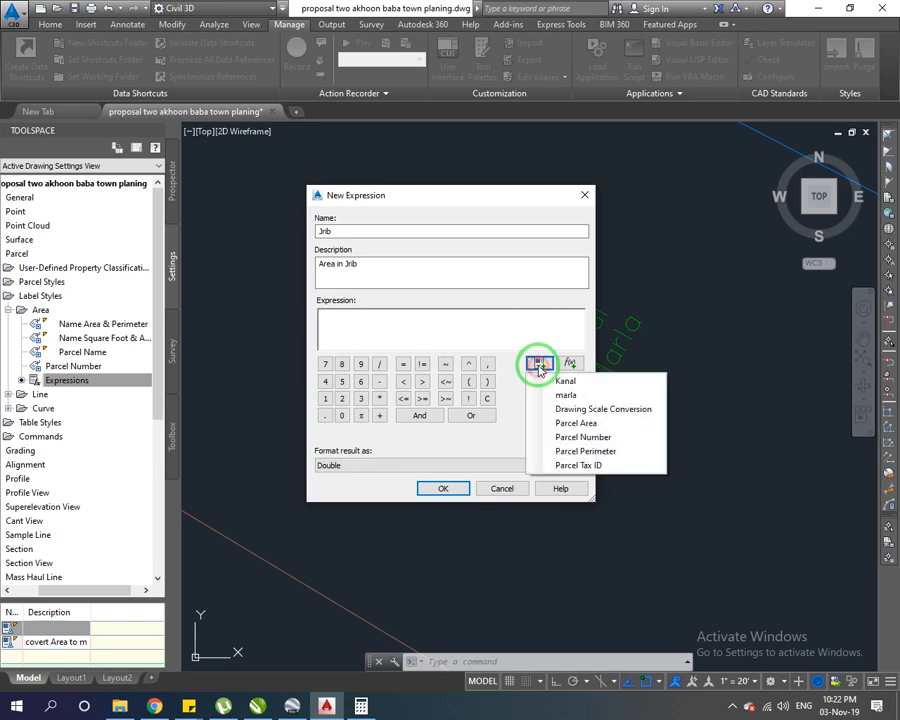
left_click(615, 423)
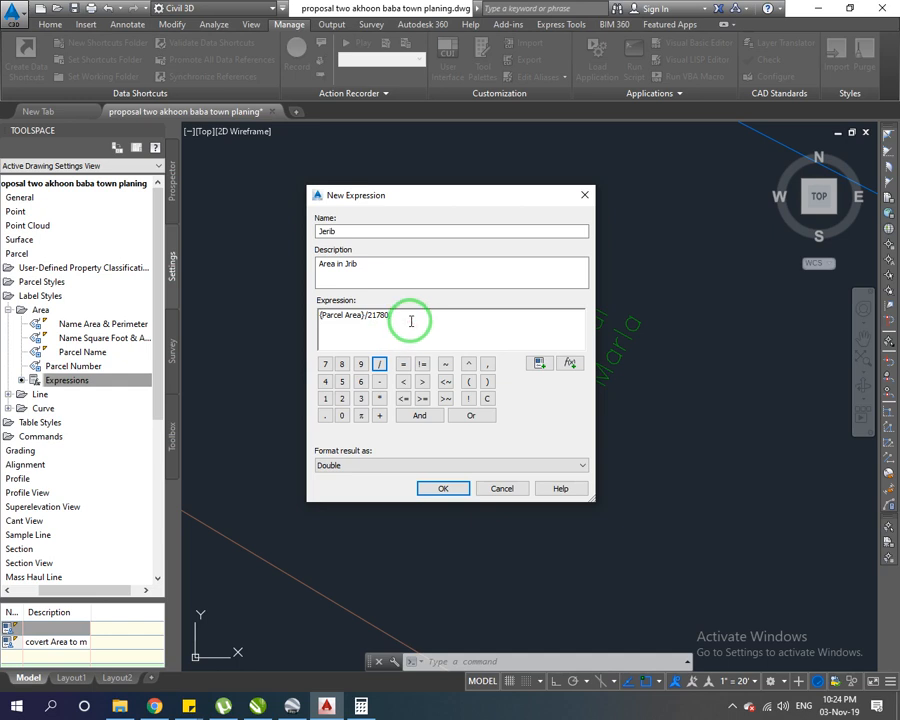
left_click(444, 490)
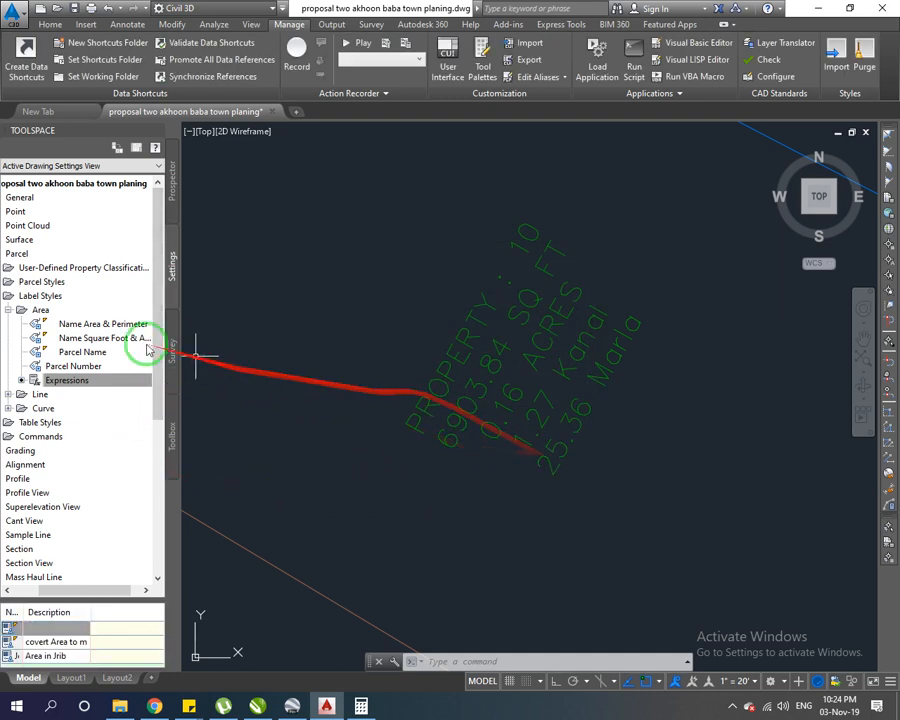
Step: Open the Area component's text contents in the Name Square Foot & Acres label style for editing
left_click(84, 339)
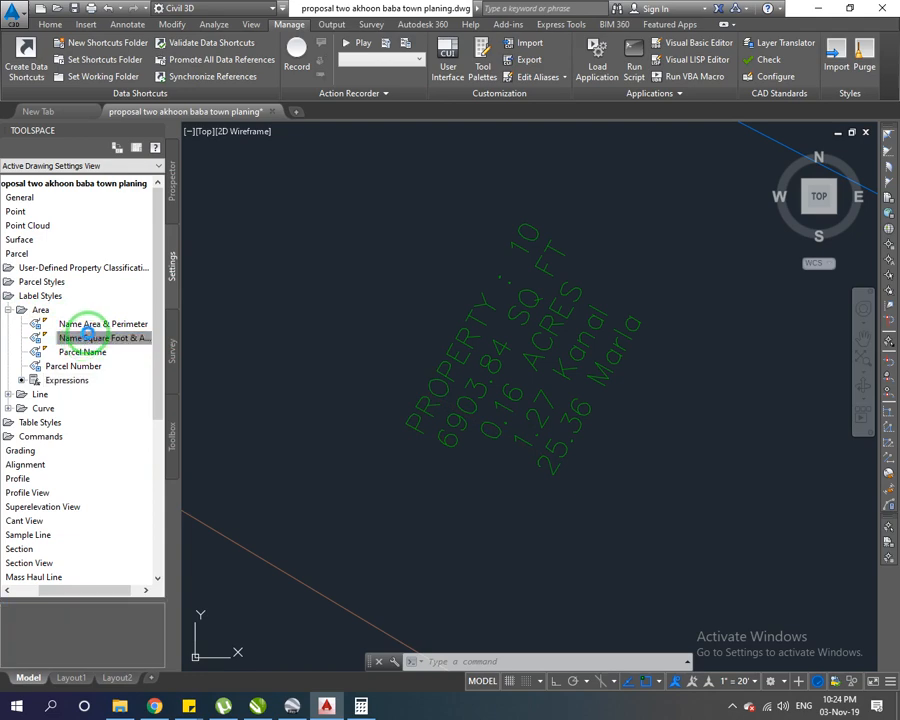
double_click(87, 337)
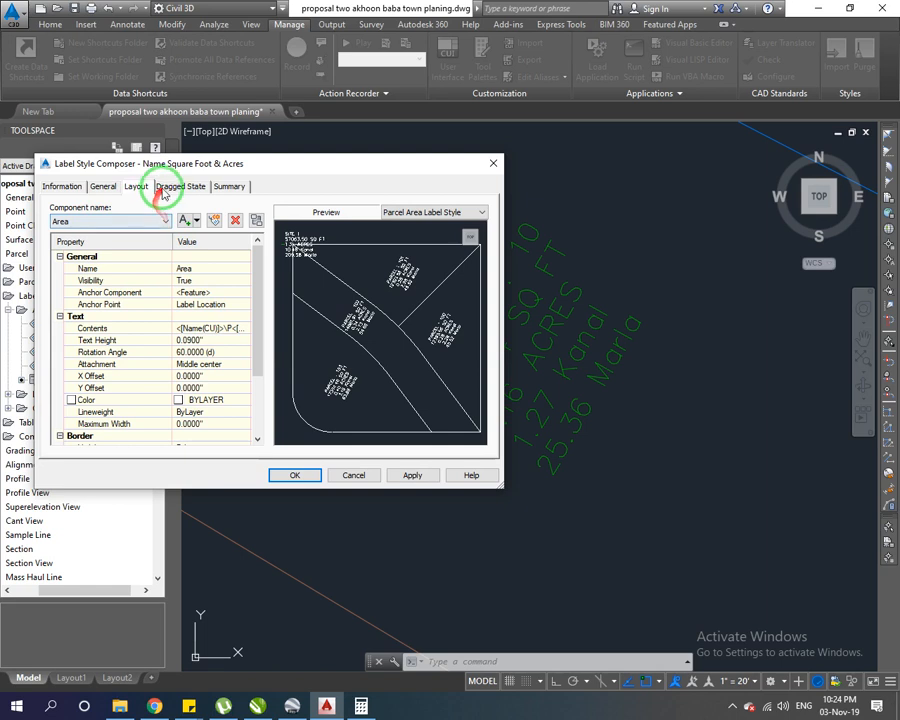
left_click(135, 192)
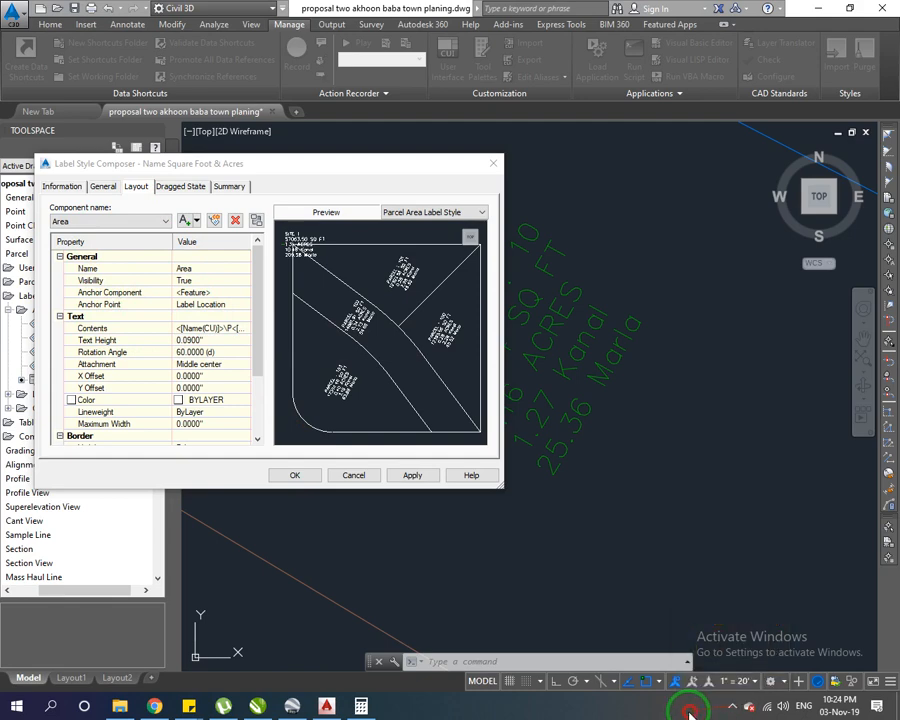
left_click(221, 331)
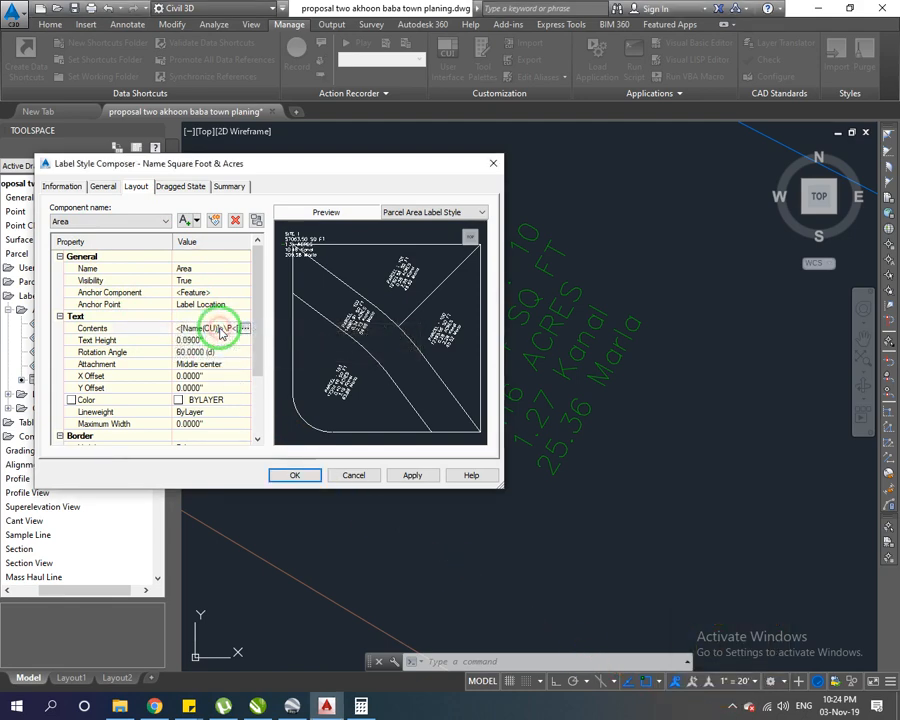
left_click(244, 328)
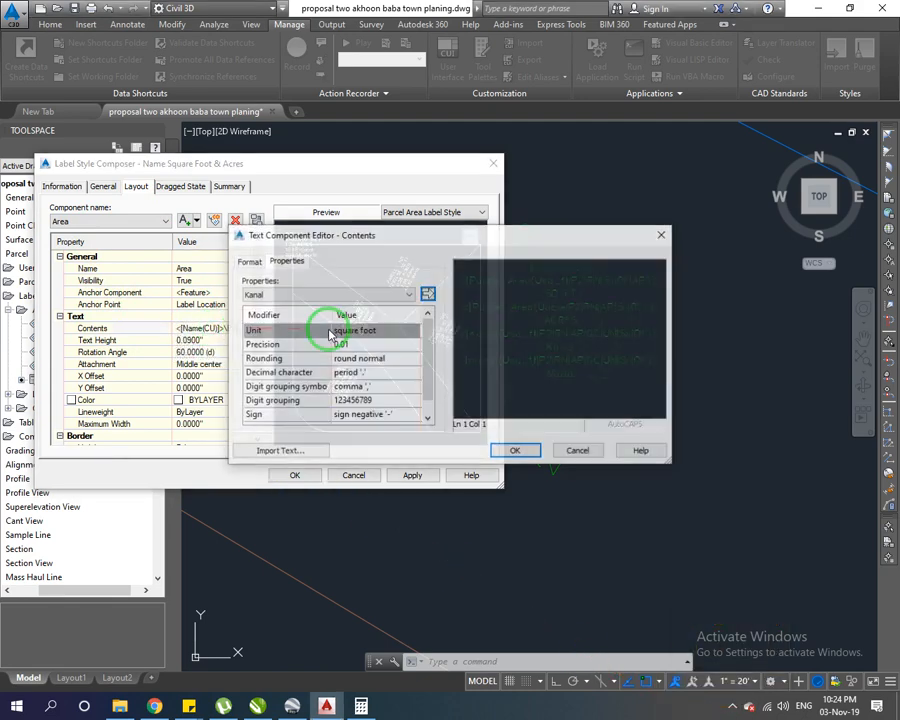
Step: Add the Jerib property with the text "Jerib" as a new line below Marla, and apply the label style
left_click(583, 378)
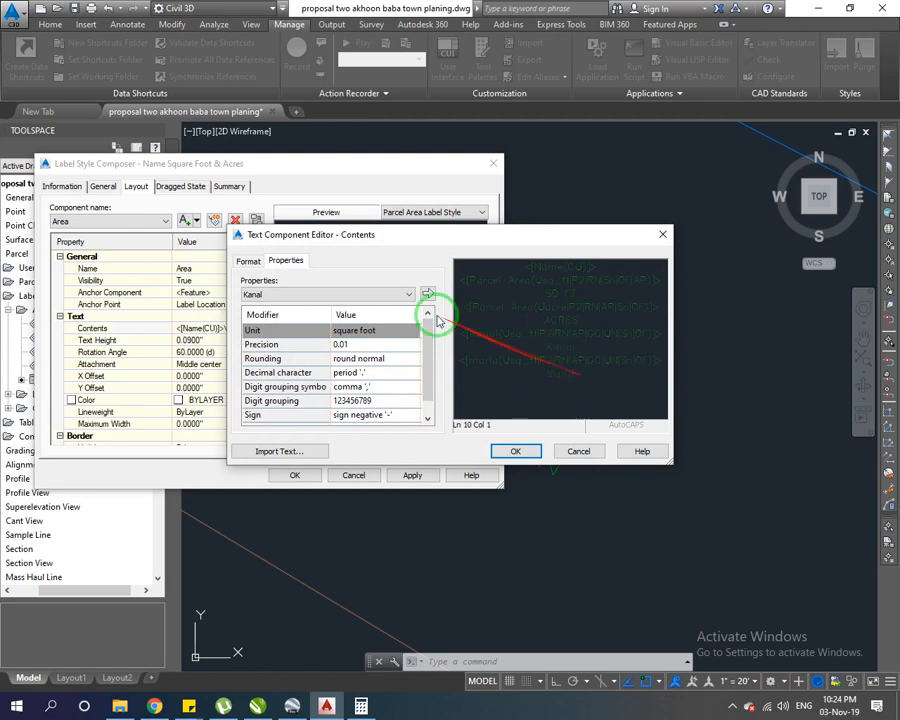
left_click(331, 295)
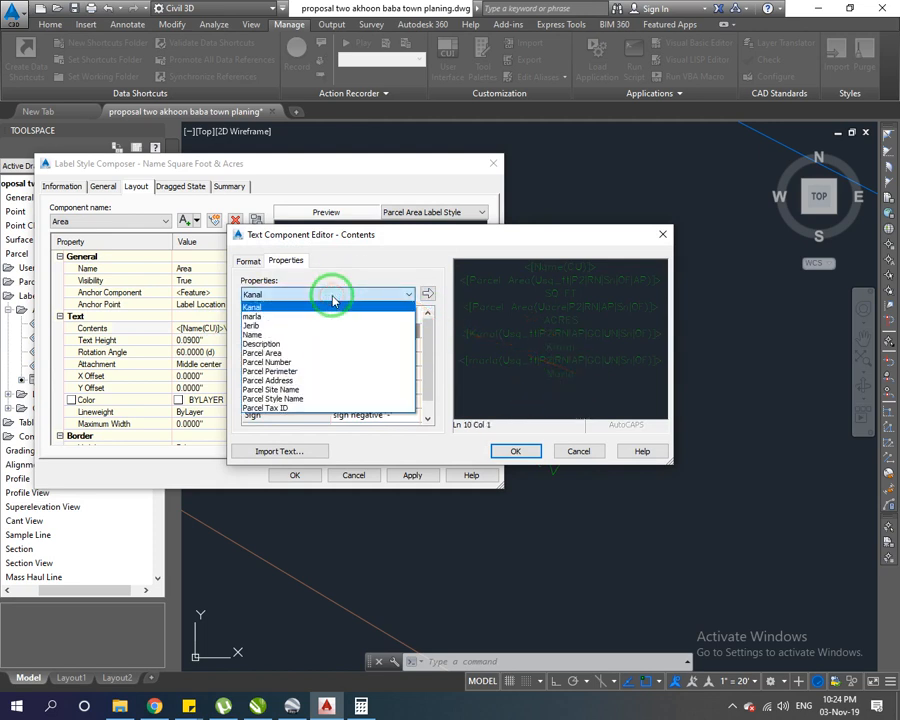
left_click(263, 326)
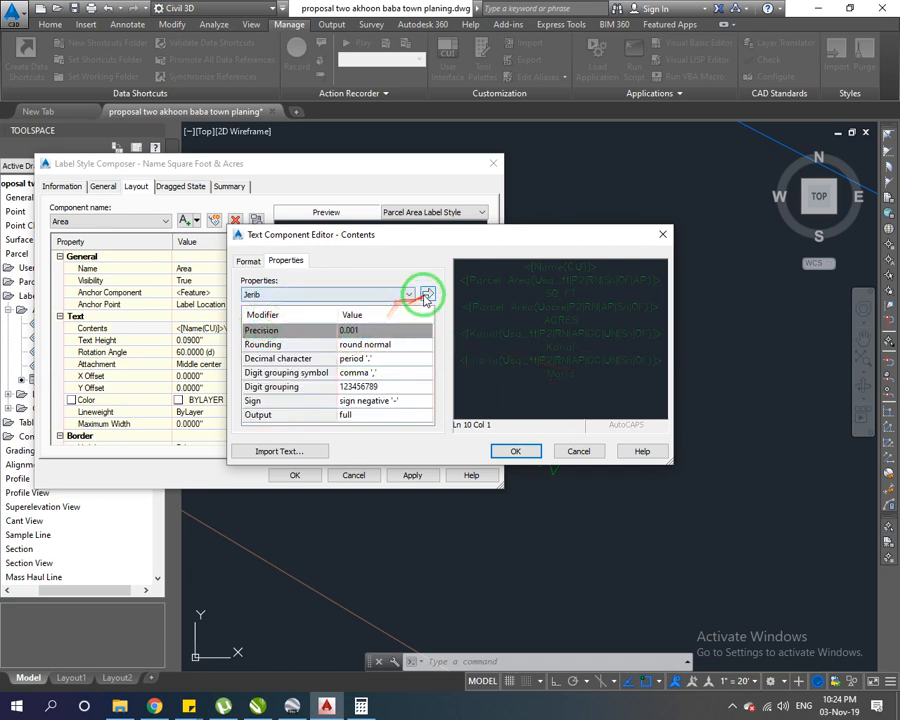
left_click(427, 296)
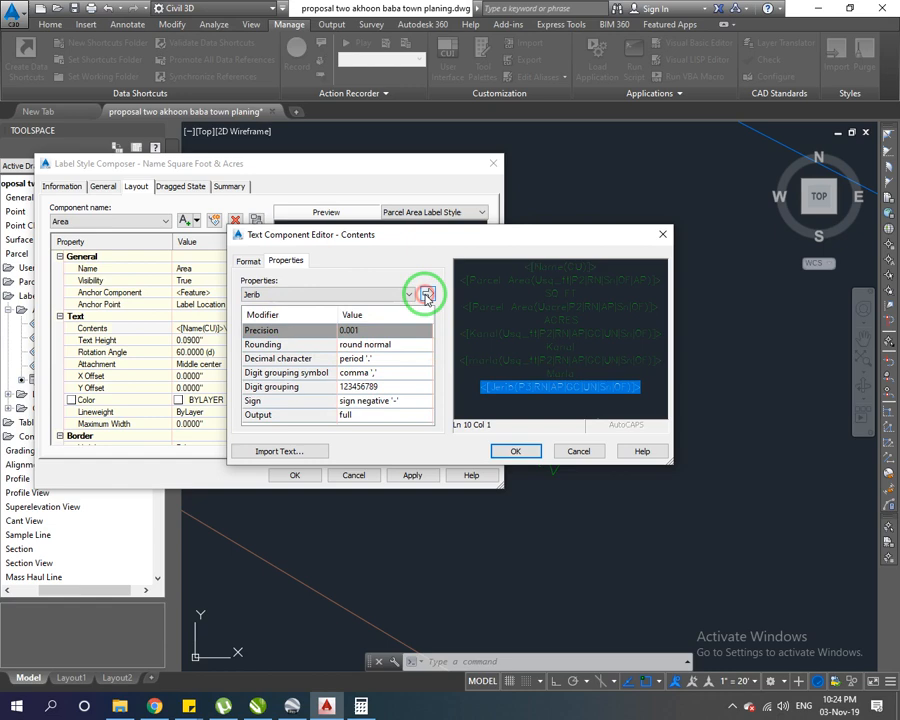
left_click(646, 390)
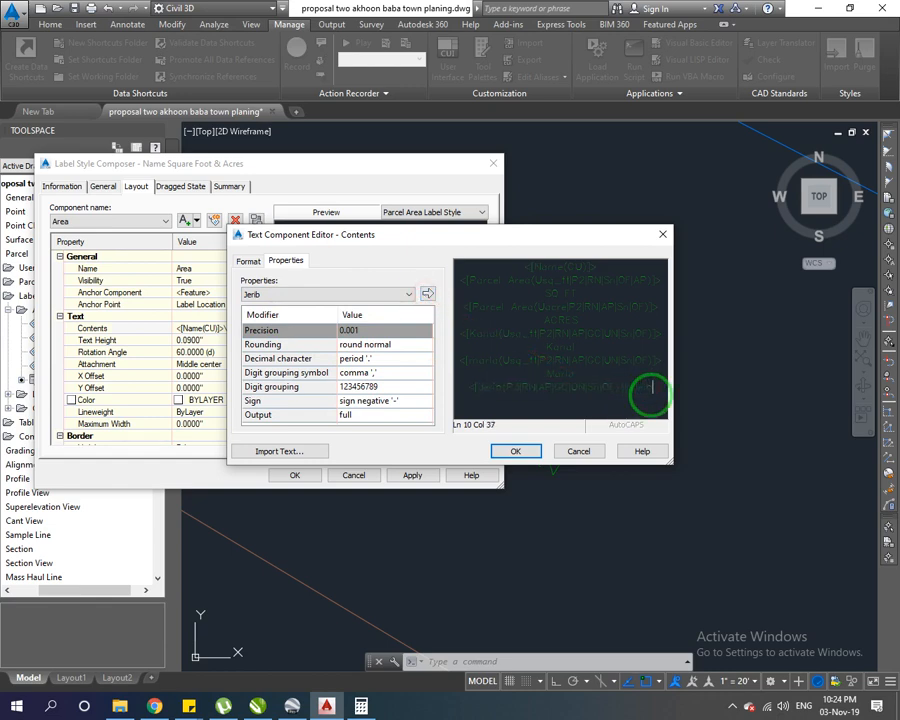
left_click(516, 451)
left_click(412, 475)
left_click(292, 475)
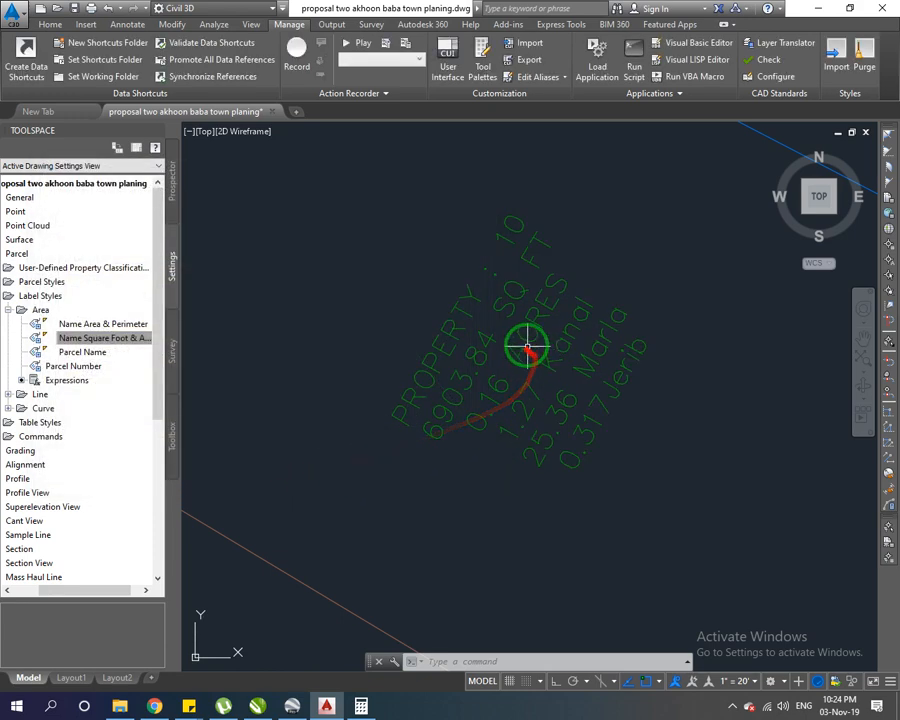
Step: Examine the updated area labels on the properties and the parcel area tables beside the plan
left_click(550, 288)
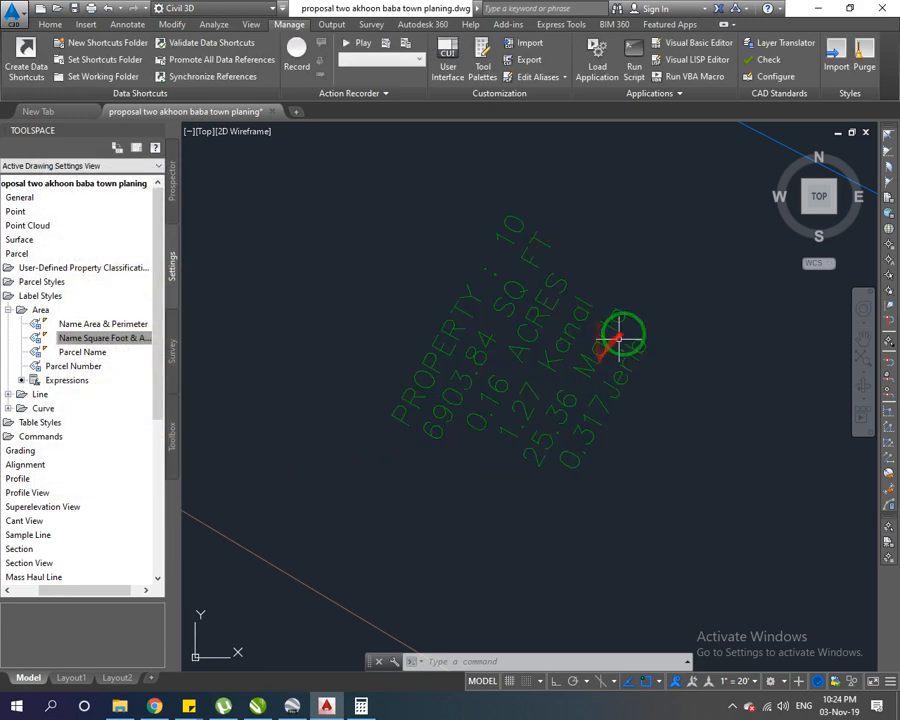
scroll(476, 312, "down", 8)
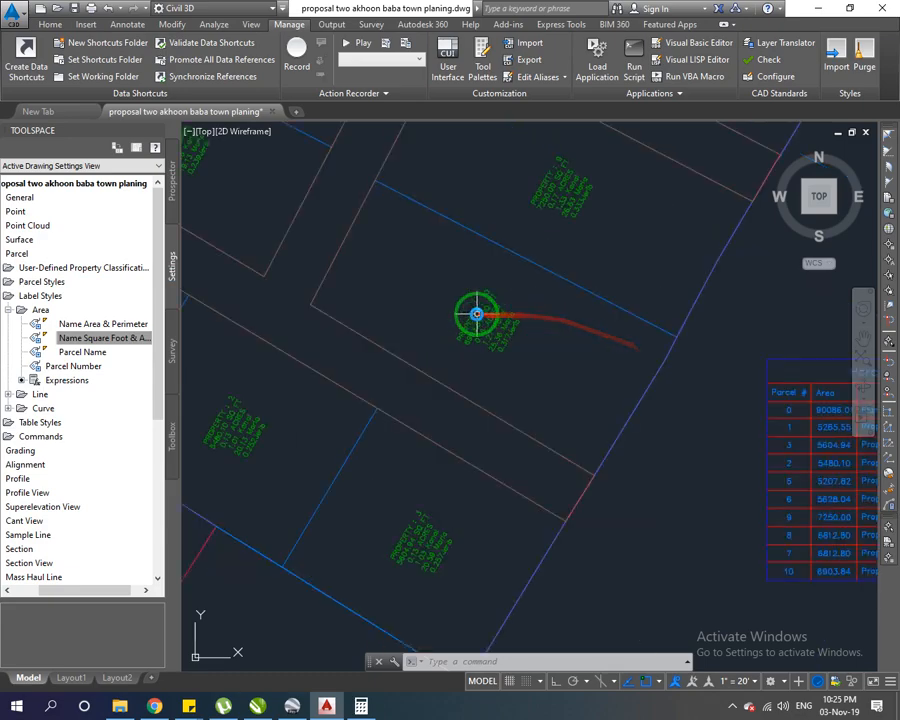
scroll(815, 418, "up", 5)
middle_click_drag(815, 418, 659, 396)
scroll(539, 273, "down", 8)
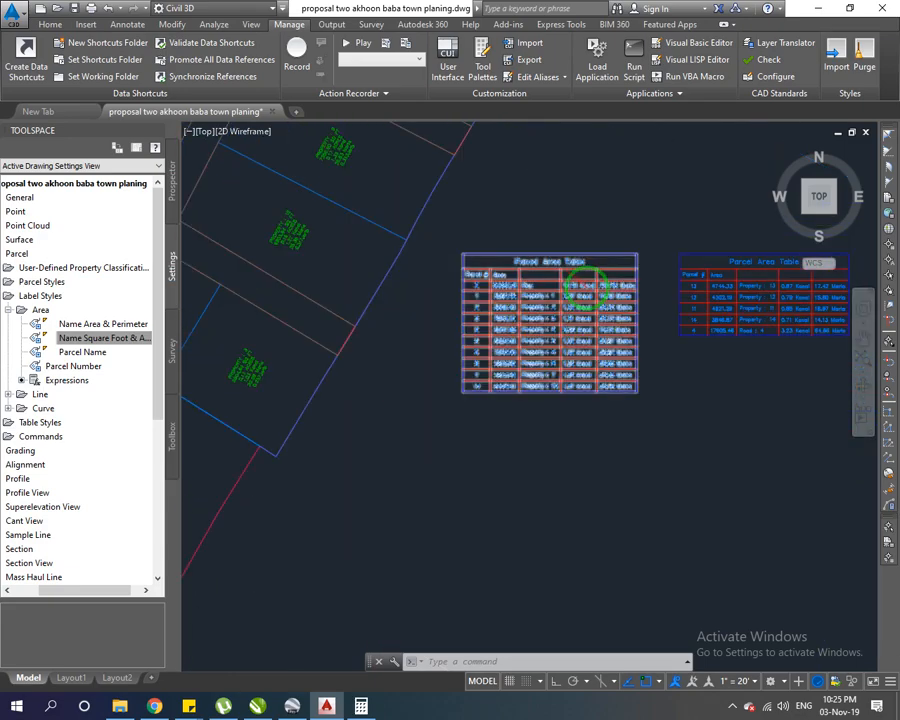
Step: Open the Area Perimeter Length and Bearing table style of the Parcel Area Table for editing
scroll(481, 297, "up", 10)
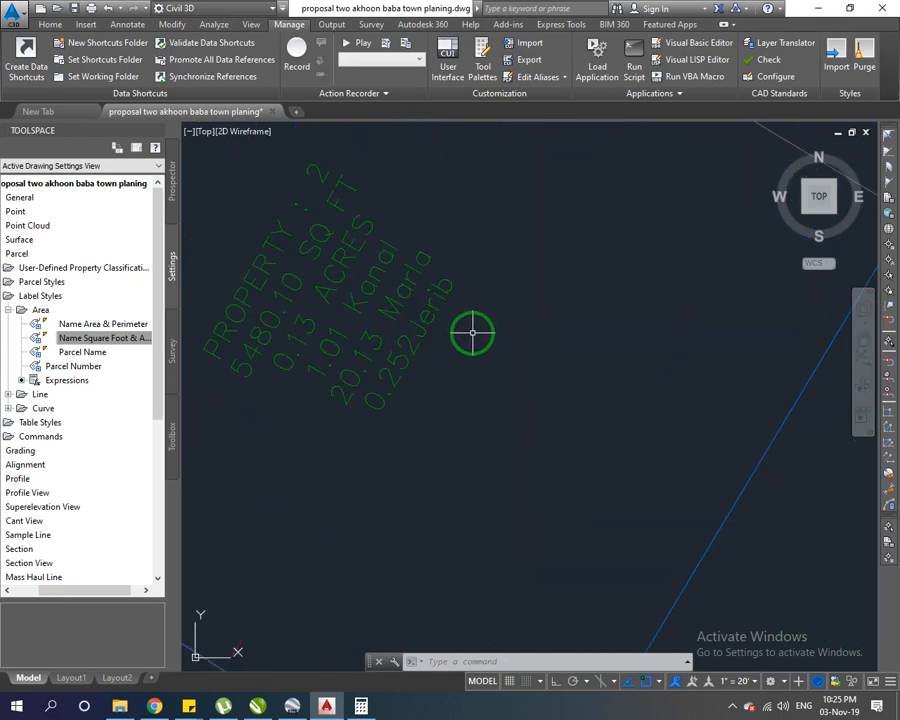
scroll(402, 376, "down", 5)
scroll(595, 497, "up", 5)
scroll(595, 497, "down", 6)
scroll(570, 422, "up", 5)
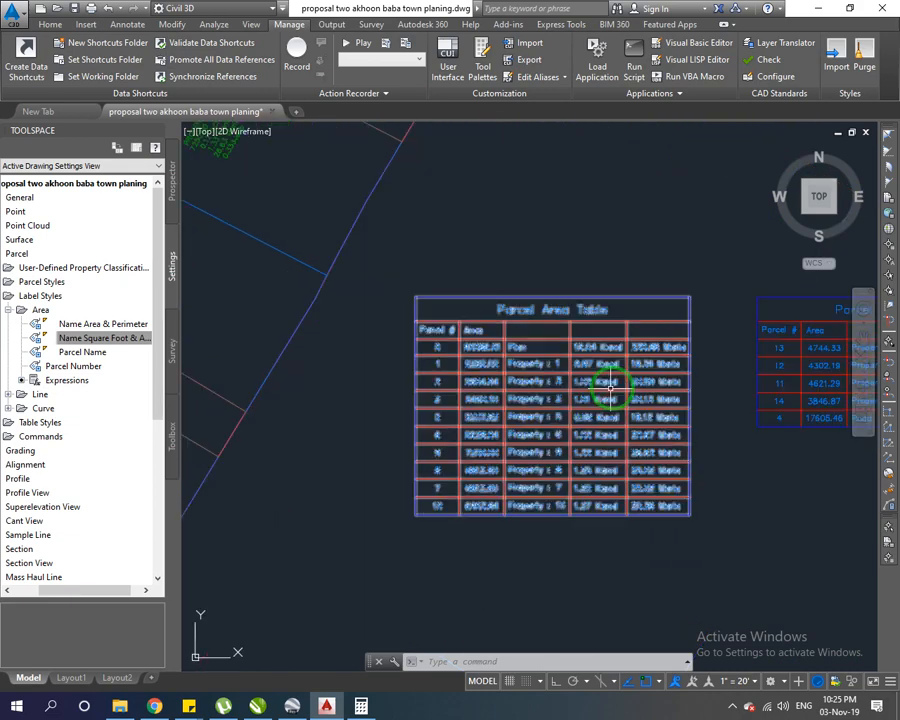
left_click(679, 297)
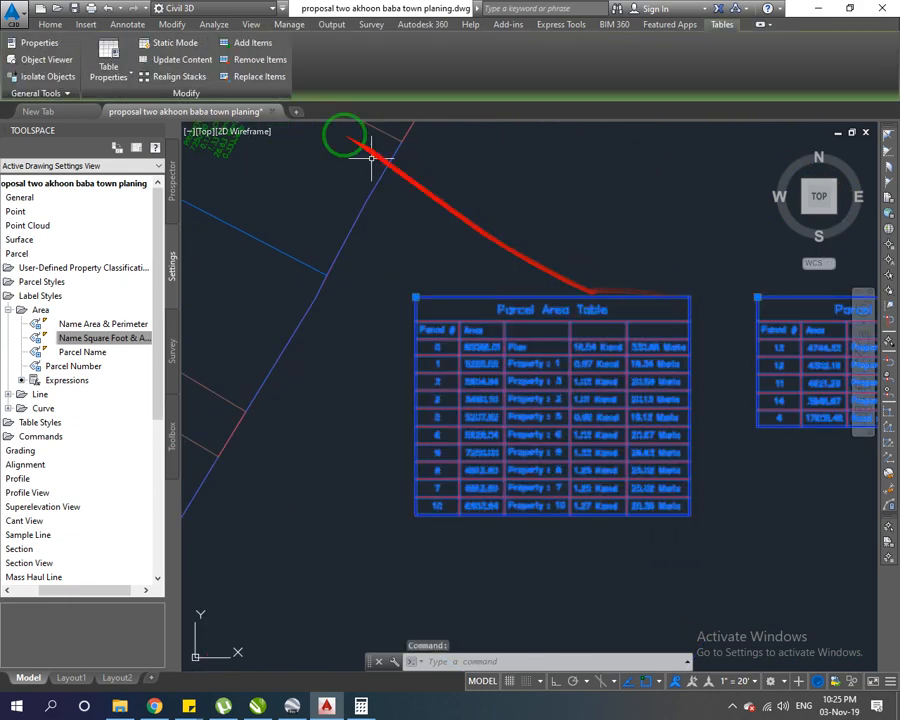
left_click(112, 72)
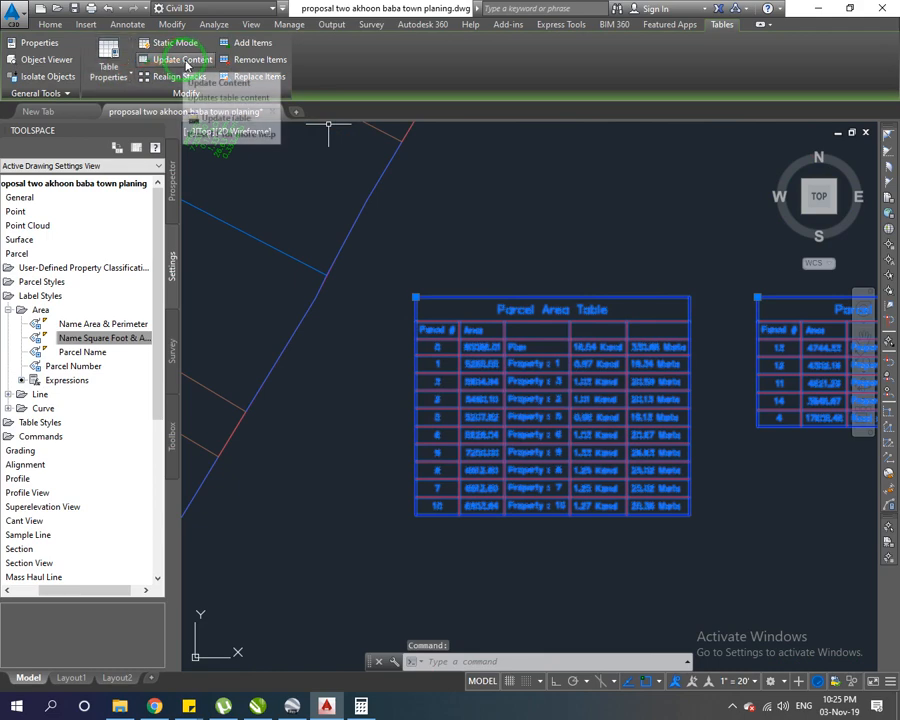
left_click(110, 74)
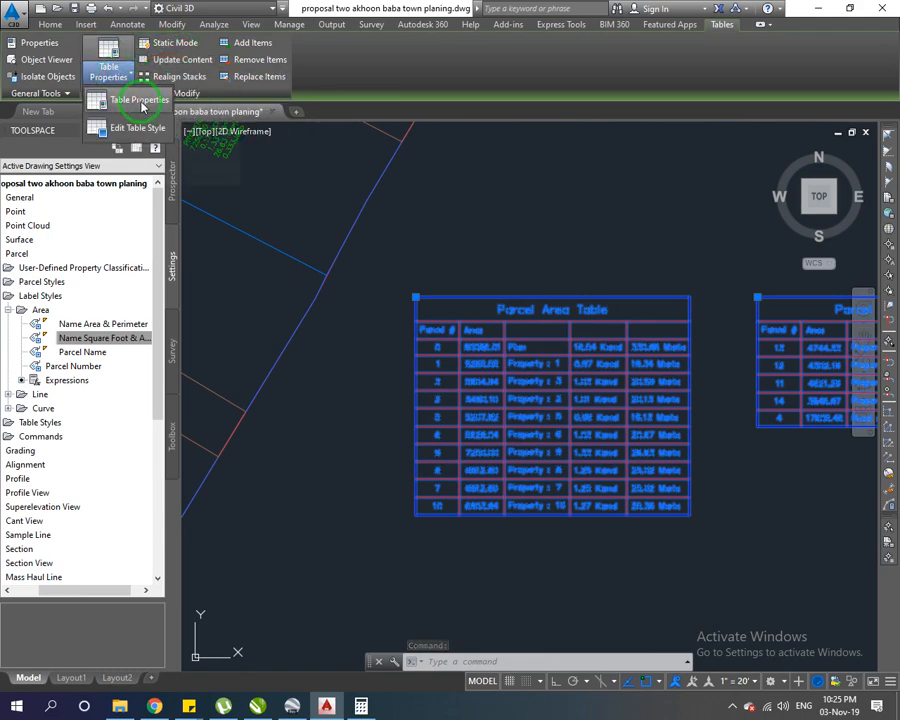
left_click(122, 97)
left_click(527, 262)
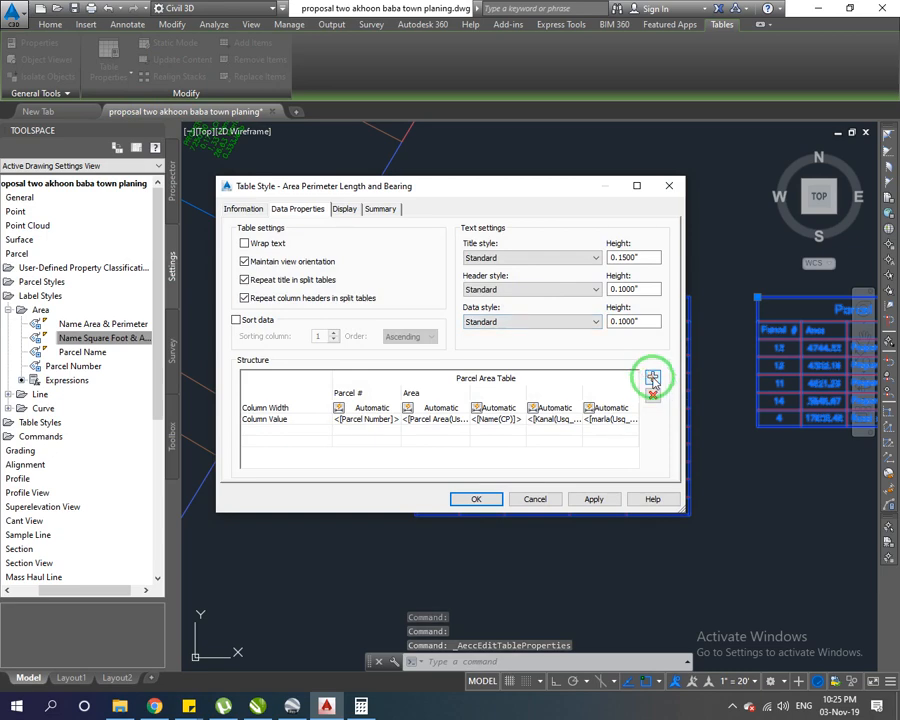
Step: Add a column after the Marla column containing the Jerib property followed by the text "Jerib", and apply the style to the table
left_click(652, 378)
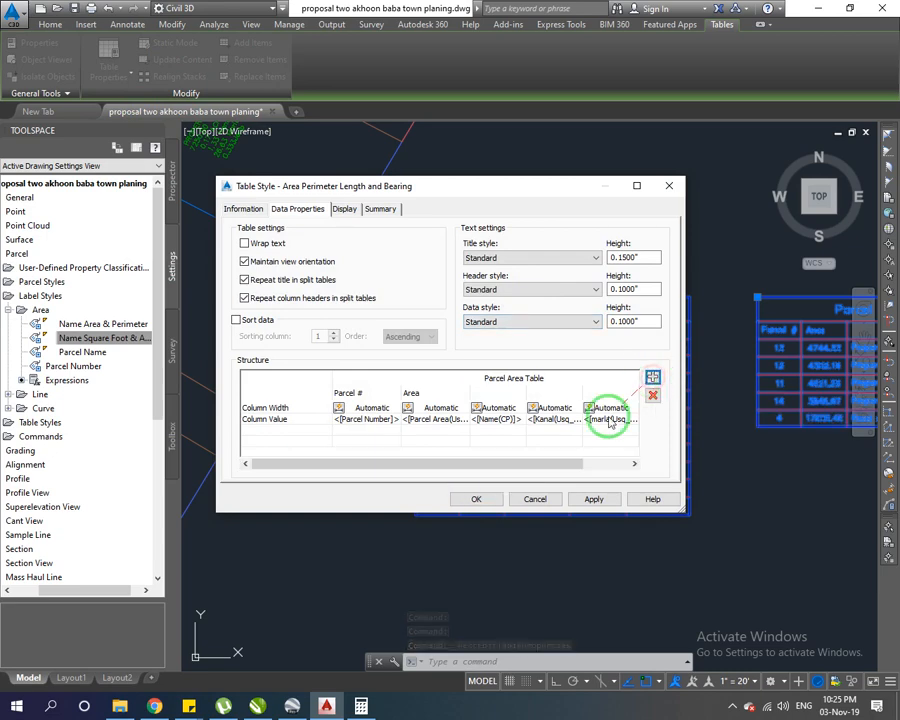
left_click_drag(567, 463, 633, 463)
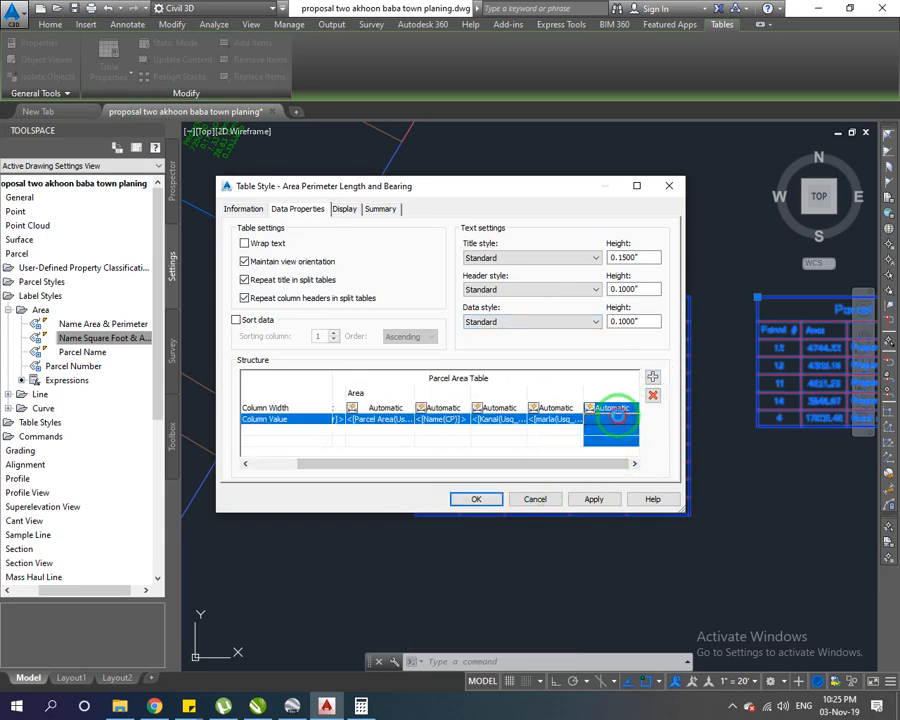
double_click(625, 424)
left_click(320, 297)
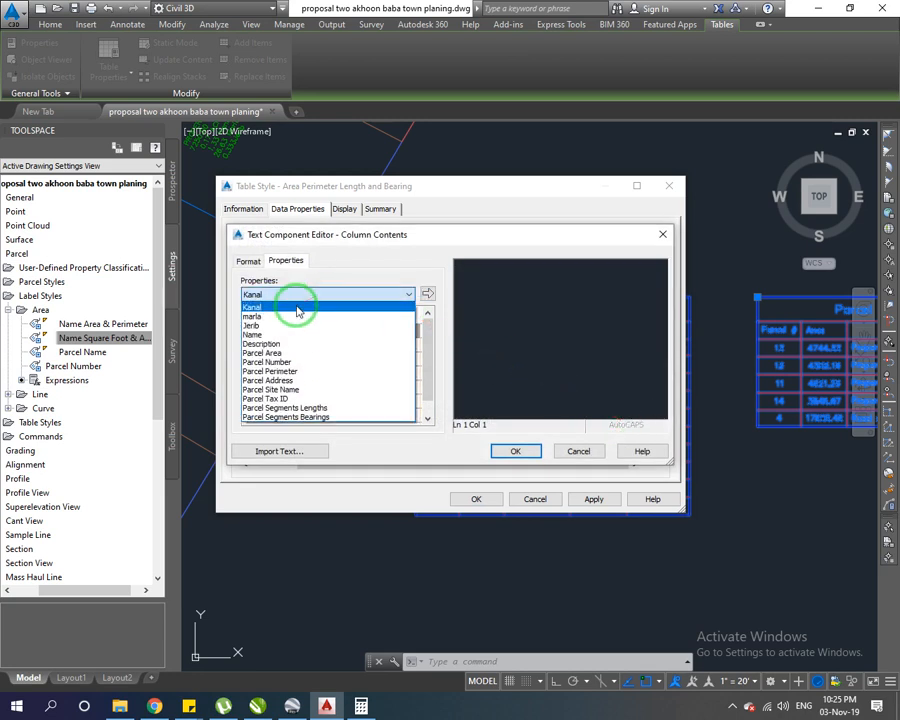
left_click(280, 326)
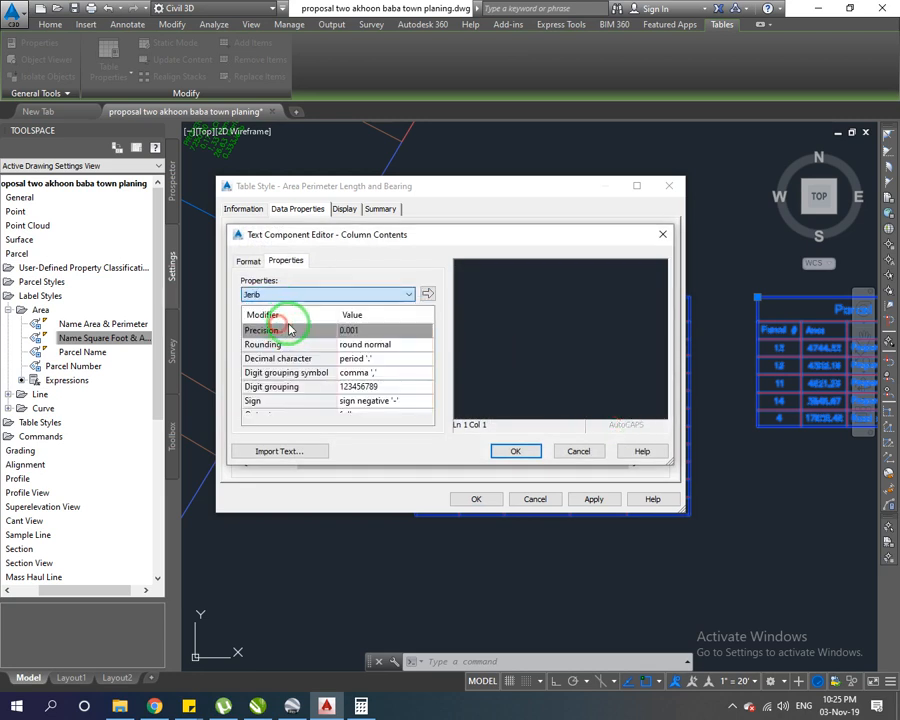
left_click(427, 293)
left_click(629, 270)
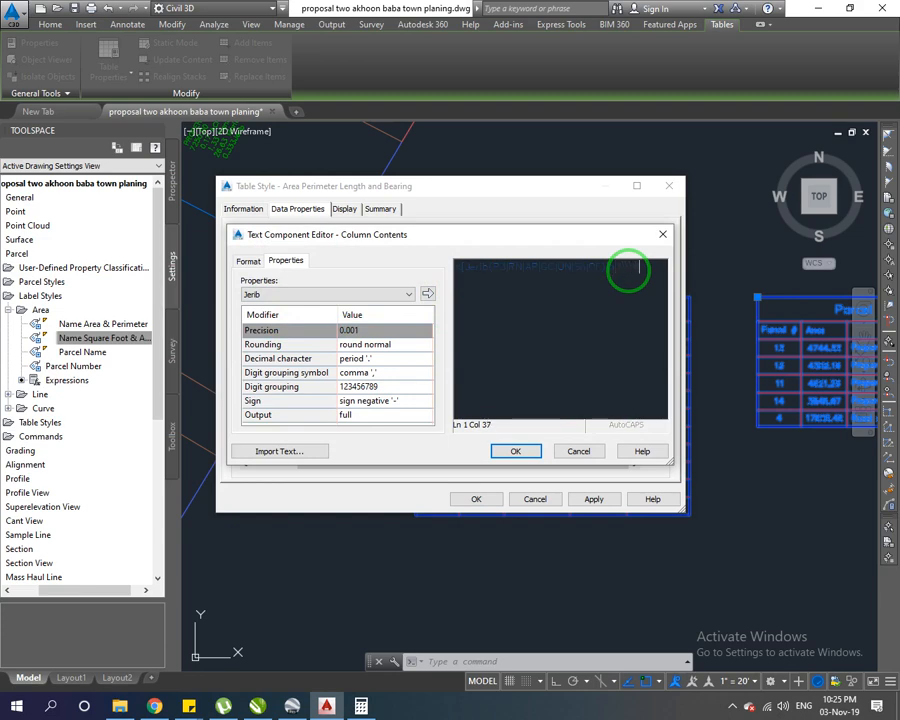
left_click(516, 451)
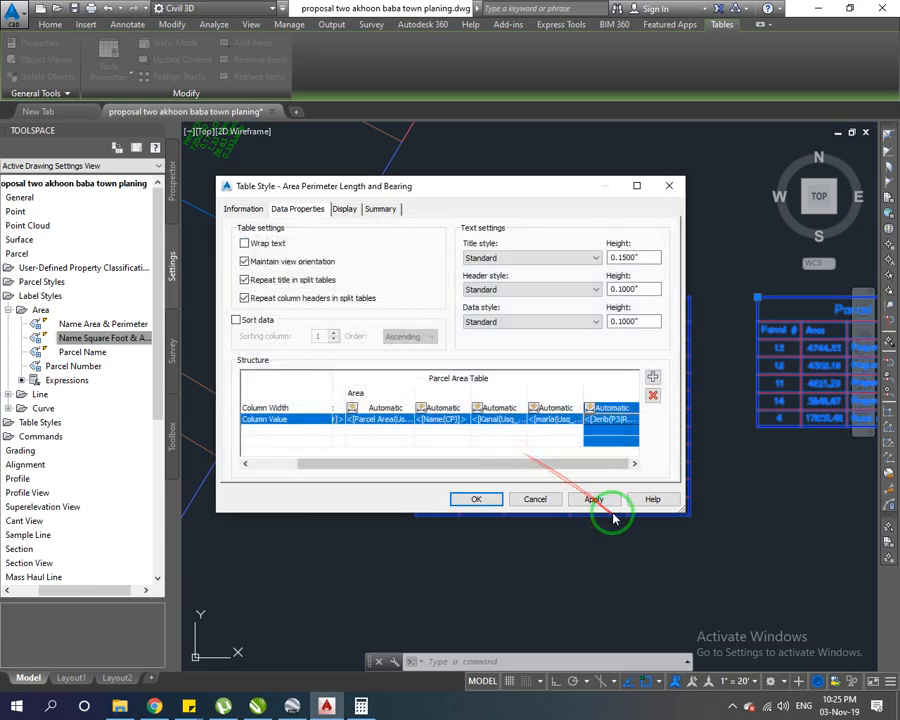
left_click(580, 502)
left_click(484, 498)
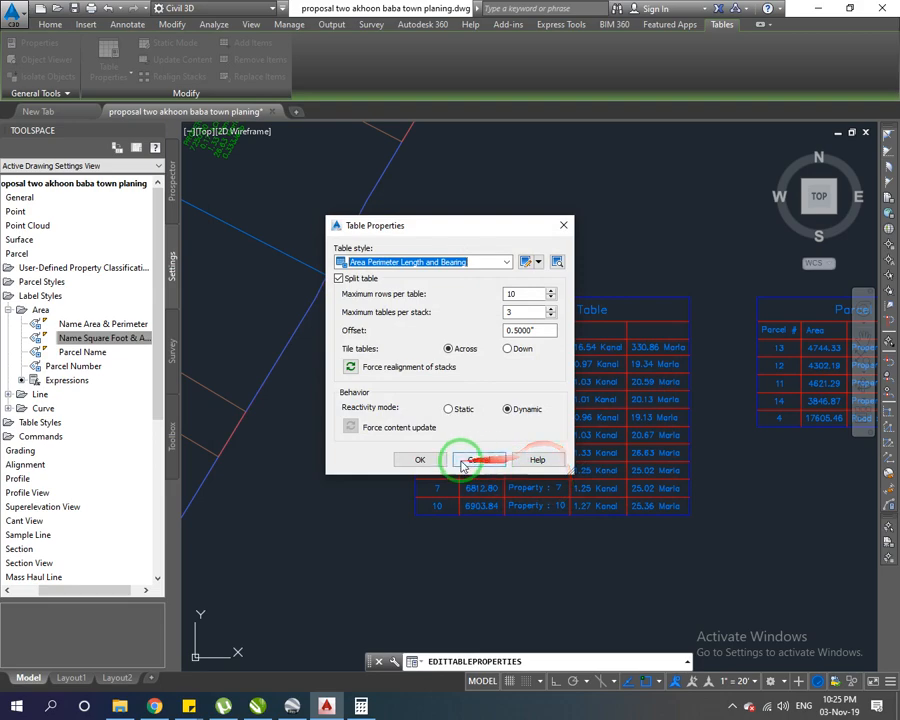
left_click(420, 459)
key("Escape")
Step: Examine the Jerib values in the last column of the parcel area tables
scroll(733, 352, "up", 1)
scroll(718, 374, "down", 1)
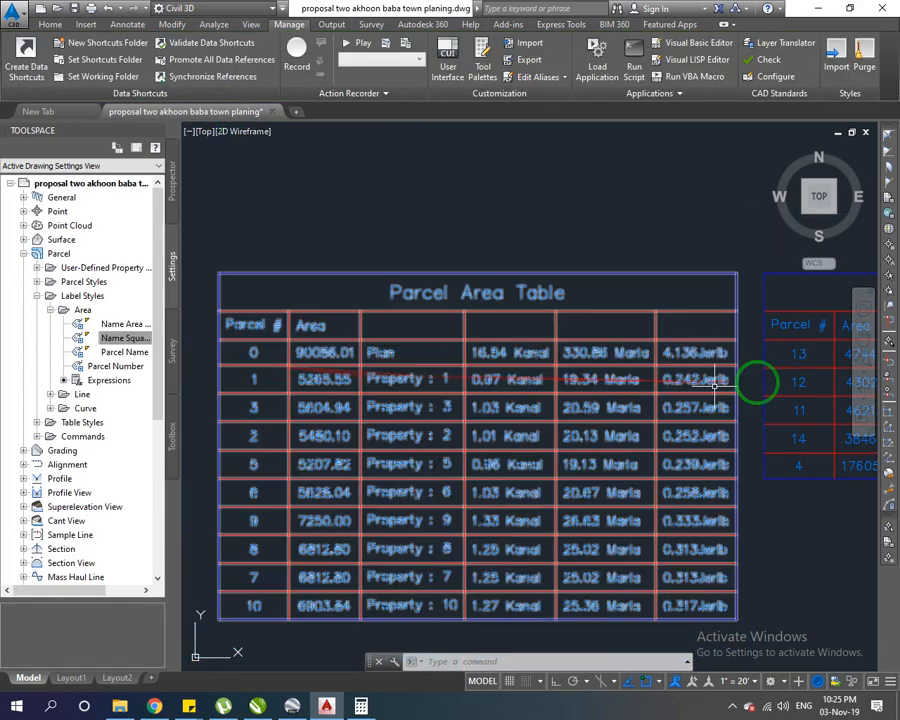
scroll(755, 354, "up", 2)
scroll(646, 366, "up", 1)
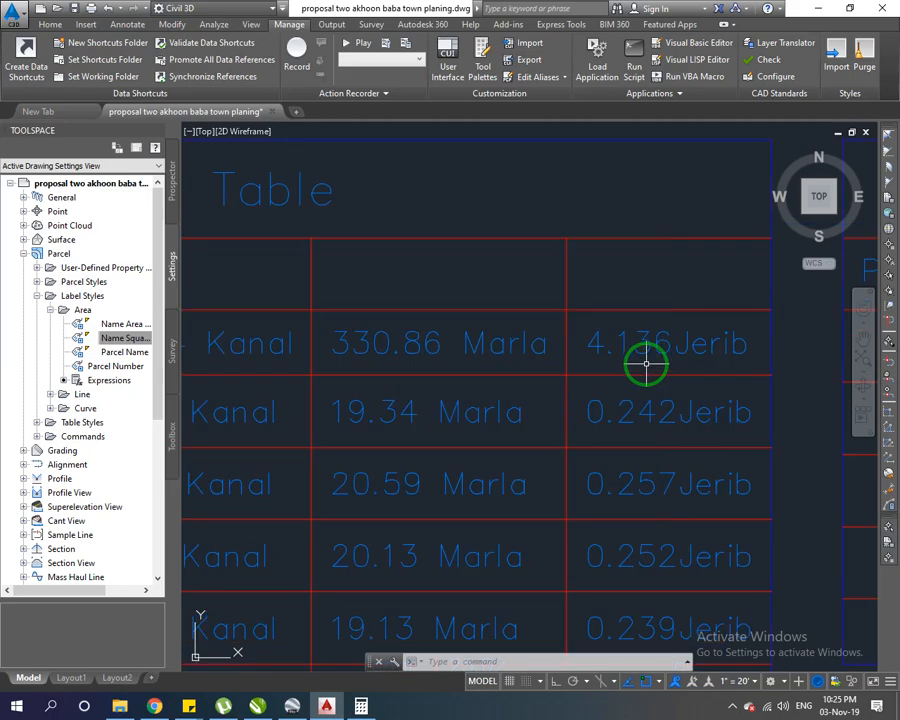
scroll(646, 370, "down", 6)
scroll(563, 354, "up", 5)
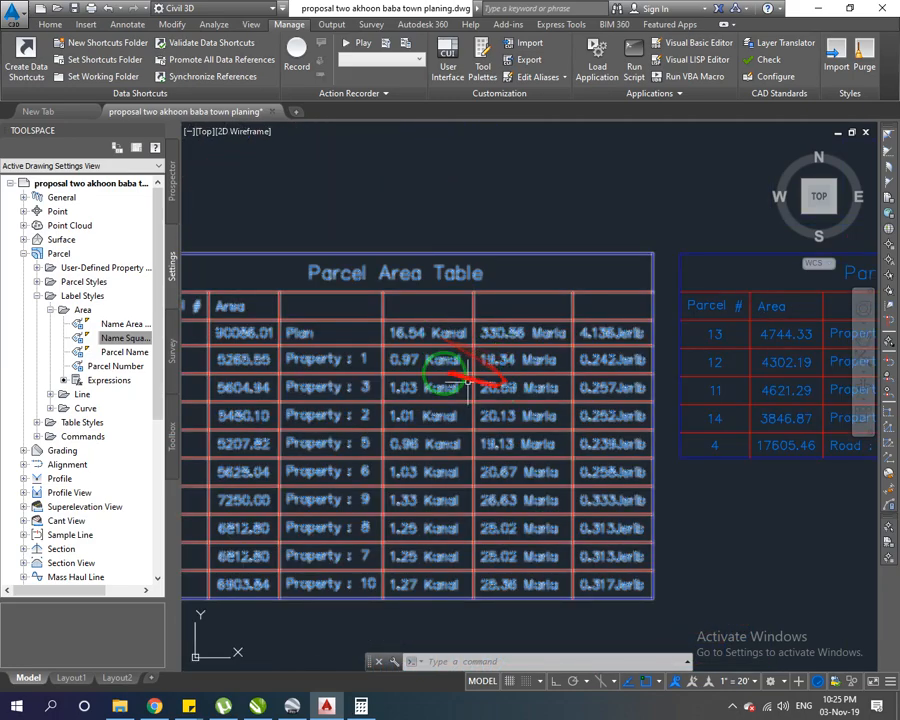
scroll(540, 375, "down", 3)
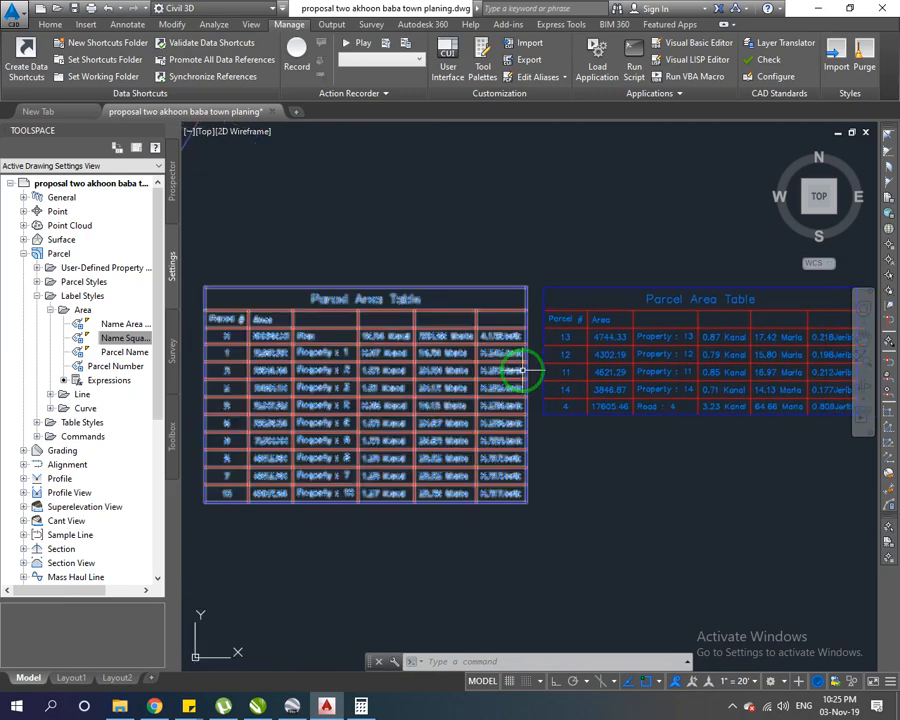